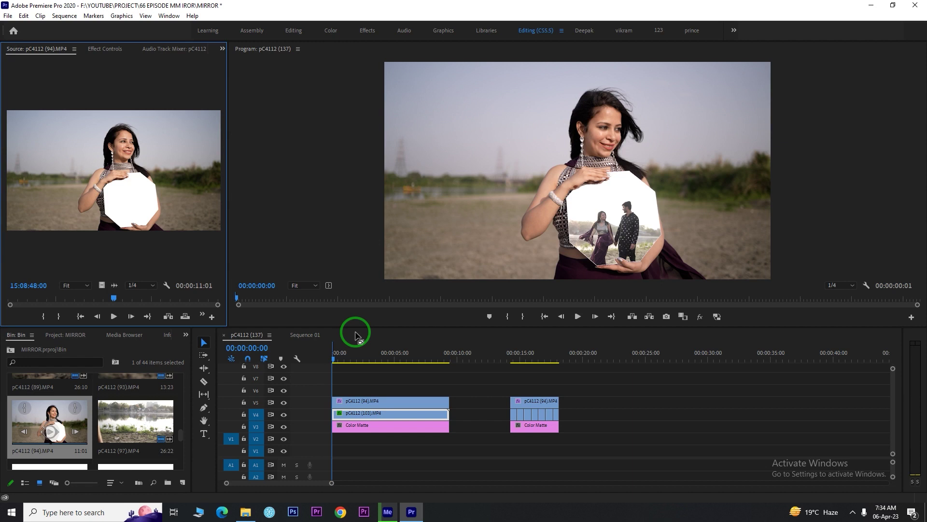
Maximize the Source Monitor and play the woman's white octagon board clip
{"action": "key", "text": "shift+grave"}
{"action": "key", "text": "space"}
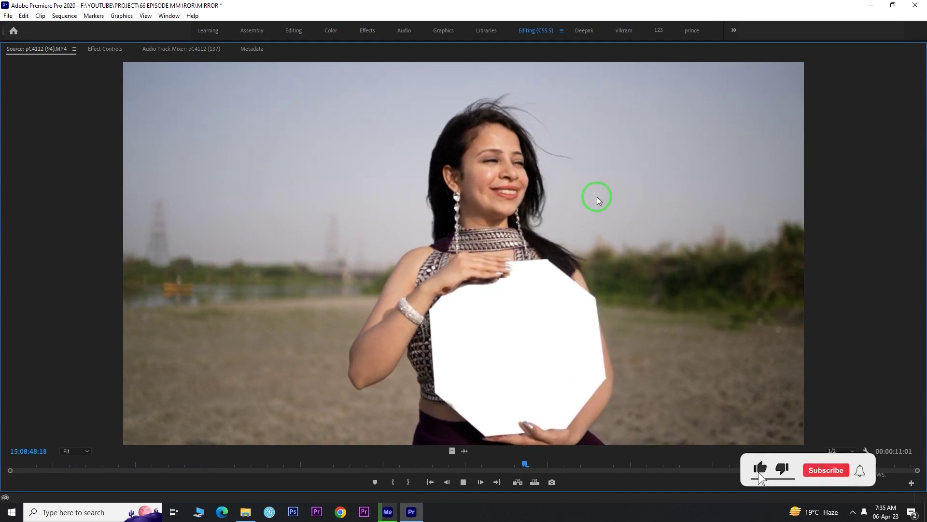
Replay the board clip from an earlier point, then stop it and restore the multi-panel layout
{"action": "key", "text": "space"}
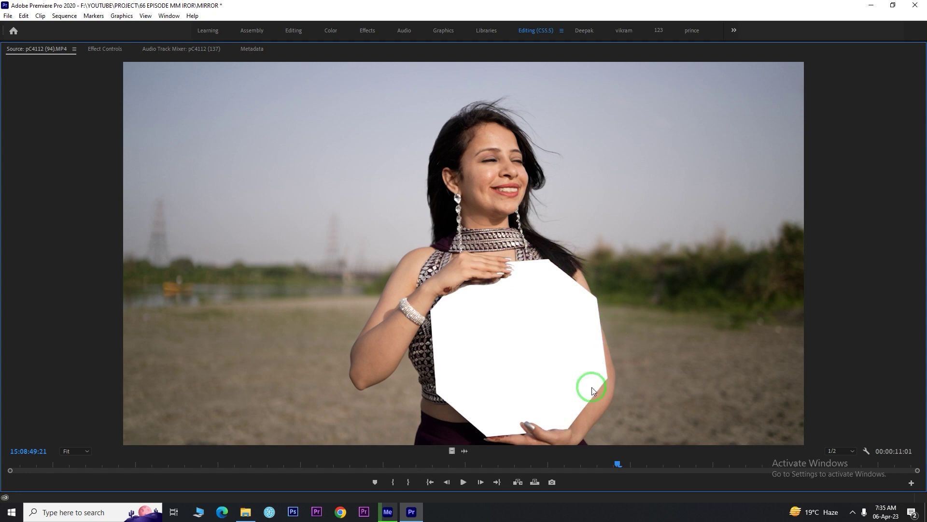
{"action": "left_click", "coordinate": [122, 469]}
{"action": "key", "text": "space"}
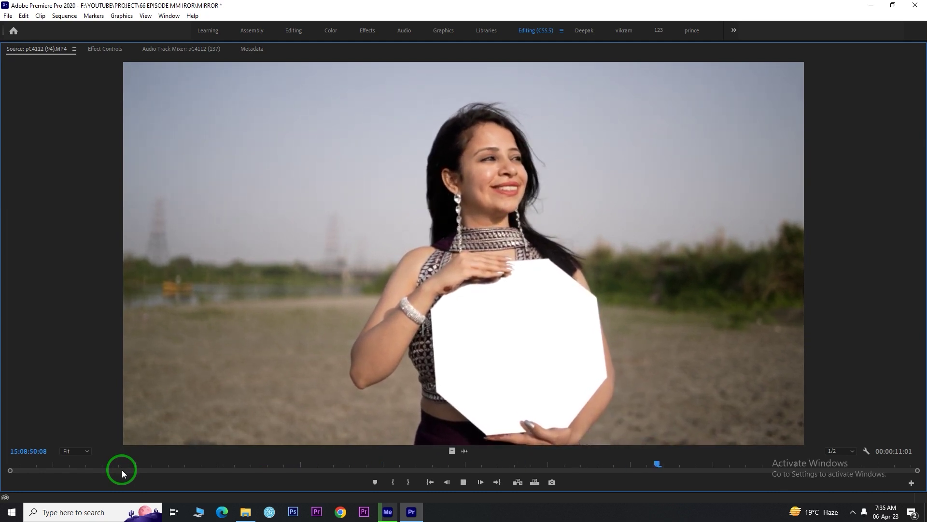
{"action": "key", "text": "space"}
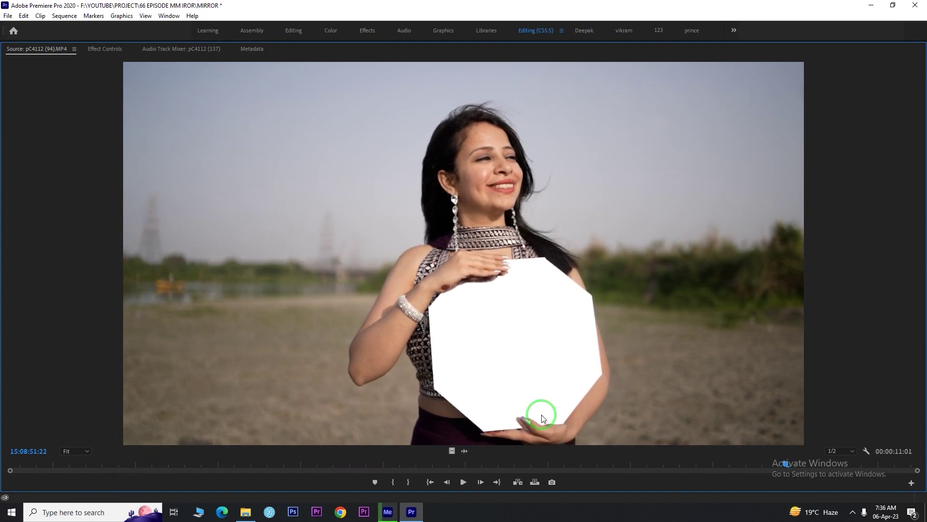
{"action": "key", "text": "grave"}
Add pC4112 (94).MP4 to Sequence 01, delete its unlinked audio, and move it to V3
{"action": "left_click_drag", "start_coordinate": [132, 176], "coordinate": [323, 421]}
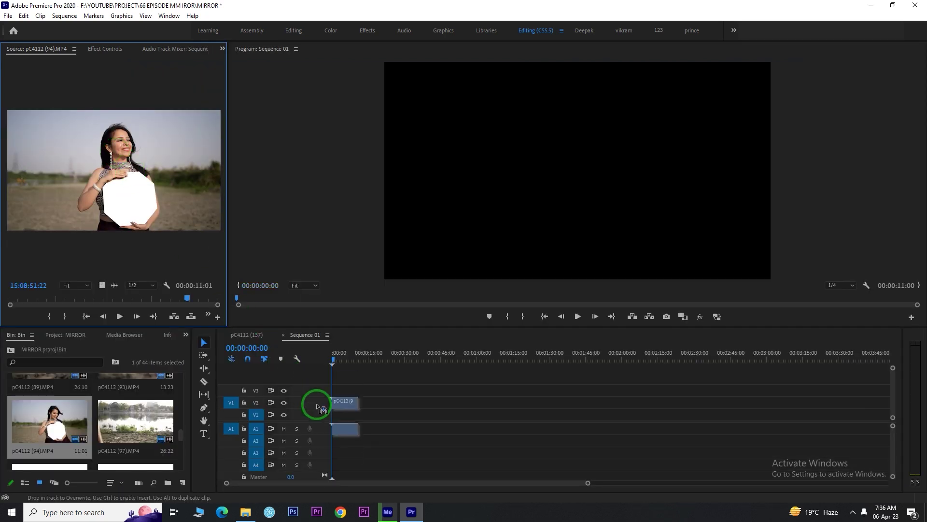
{"action": "mouse_move", "coordinate": [586, 483]}
{"action": "left_mouse_down"}
{"action": "mouse_move", "coordinate": [490, 476]}
{"action": "mouse_move", "coordinate": [445, 463]}
{"action": "left_mouse_up"}
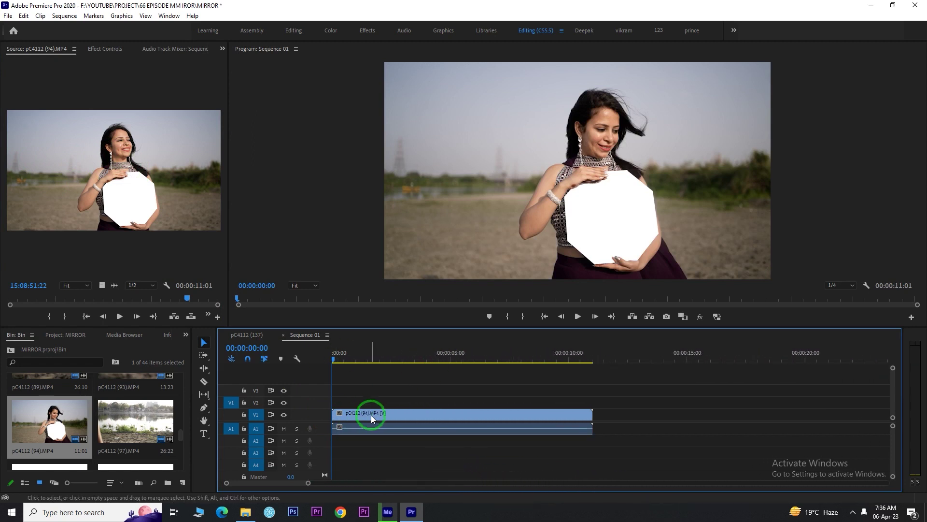
{"action": "right_click", "coordinate": [371, 415]}
{"action": "left_click", "coordinate": [409, 175]}
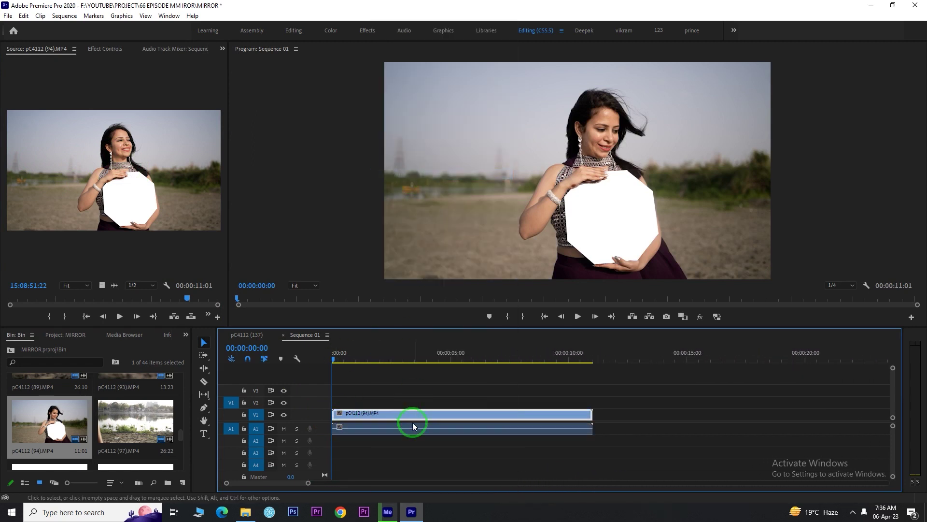
{"action": "left_click", "coordinate": [396, 430]}
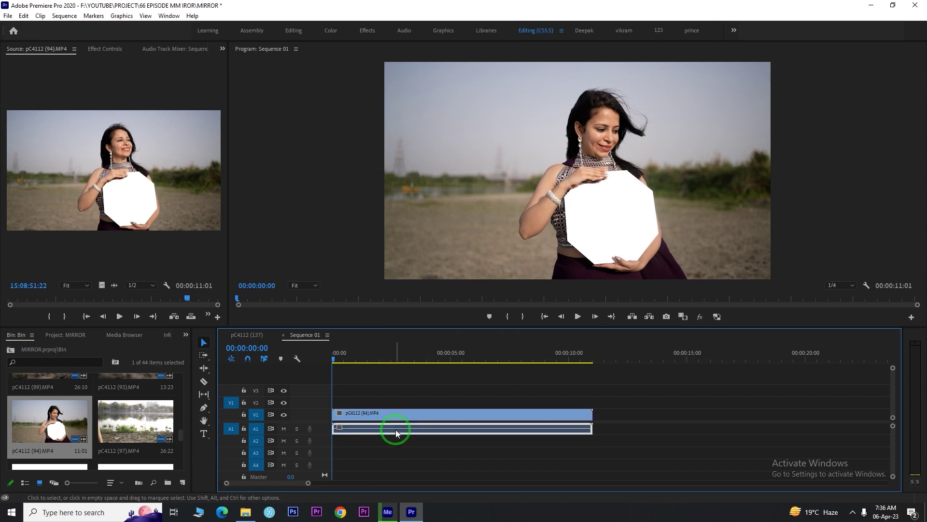
{"action": "key", "text": "Delete"}
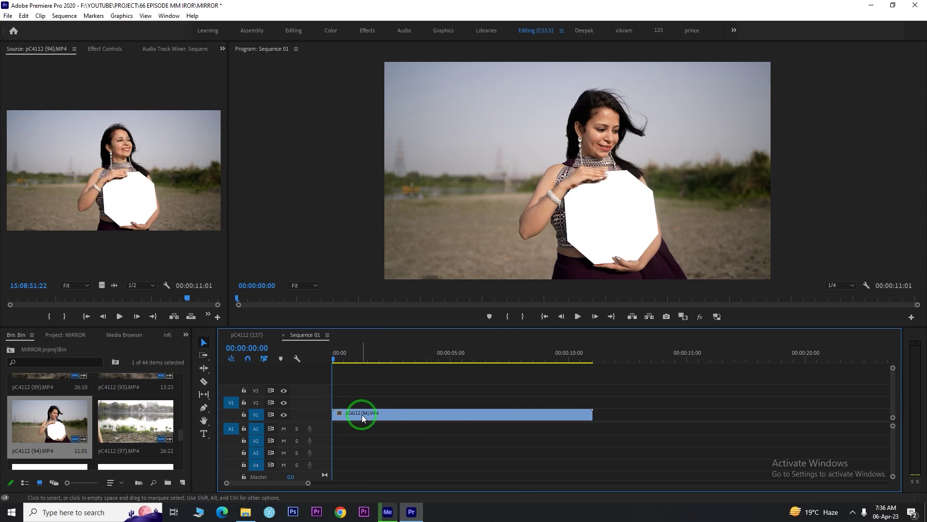
{"action": "left_click_drag", "start_coordinate": [364, 417], "coordinate": [374, 392]}
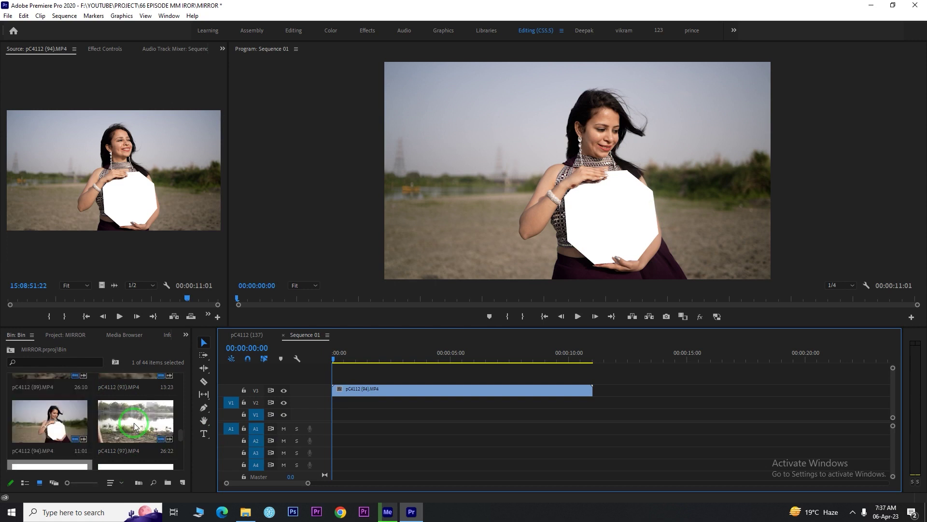
Load pC4112 (98).MP4 in the Source Monitor and mark an In and Out section
{"action": "left_click", "coordinate": [52, 423]}
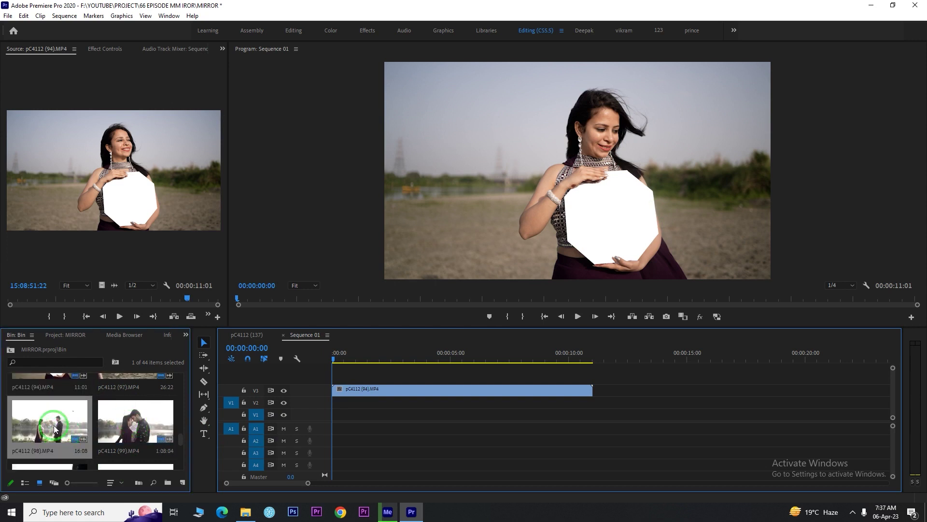
{"action": "double_click", "coordinate": [48, 412]}
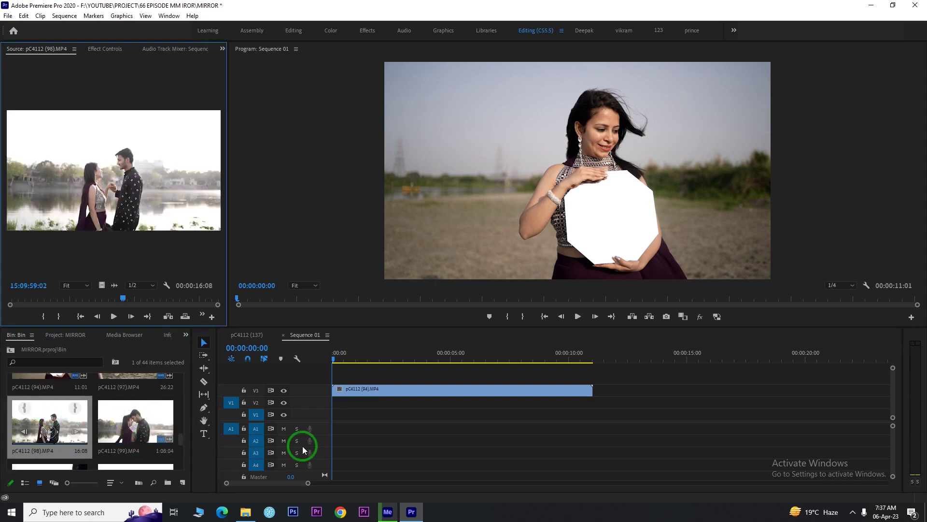
{"action": "mouse_move", "coordinate": [36, 298]}
{"action": "left_mouse_down"}
{"action": "mouse_move", "coordinate": [25, 298]}
{"action": "mouse_move", "coordinate": [36, 300]}
{"action": "left_mouse_up"}
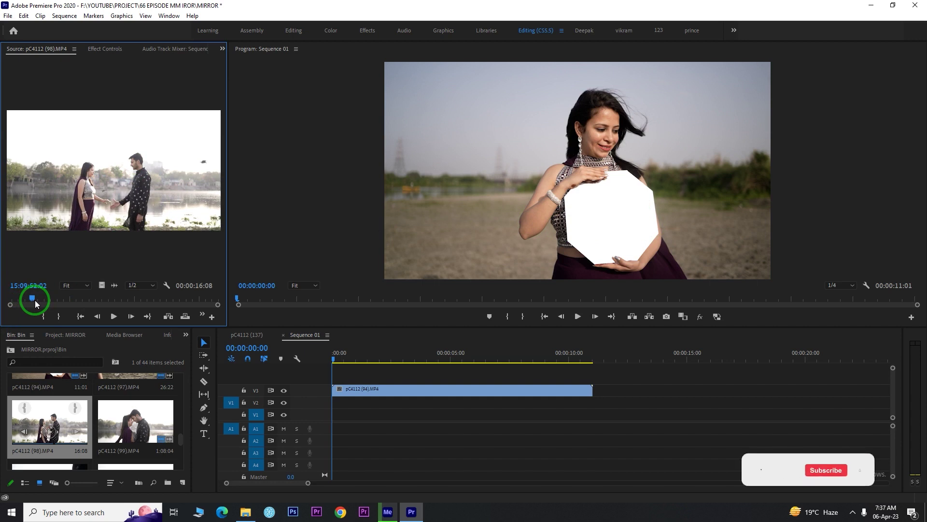
{"action": "key", "text": "i"}
{"action": "left_click_drag", "start_coordinate": [34, 300], "coordinate": [91, 300]}
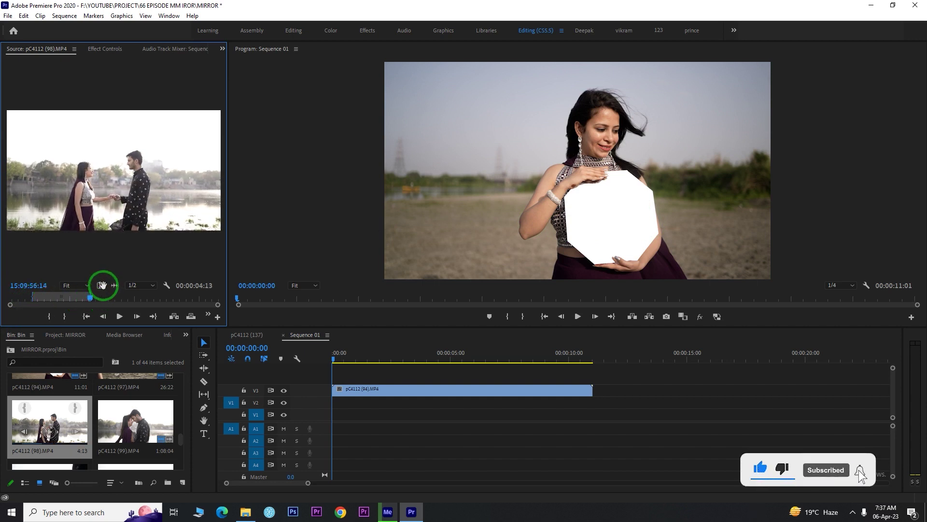
Place the marked couple section on V2 and extend it to the board clip's length
{"action": "left_click_drag", "start_coordinate": [101, 285], "coordinate": [312, 409]}
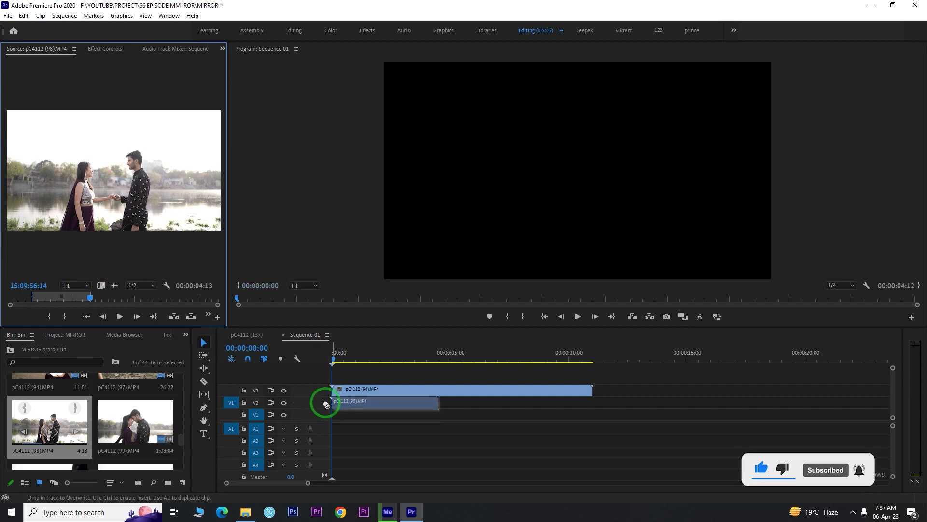
{"action": "left_click", "coordinate": [381, 347]}
{"action": "left_click_drag", "start_coordinate": [442, 397], "coordinate": [592, 404]}
{"action": "left_click", "coordinate": [378, 391]}
Rename the board clip on V3 to MIRROR
{"action": "right_click", "coordinate": [378, 392]}
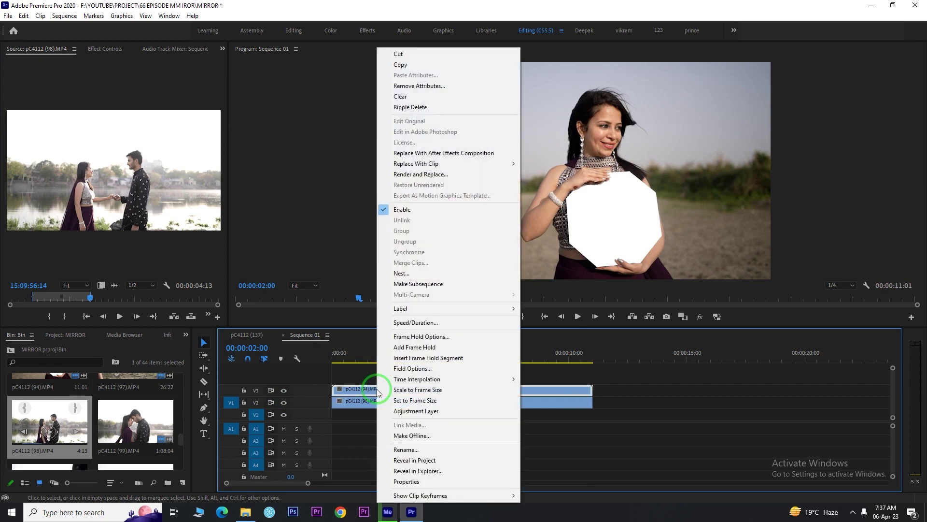
{"action": "left_click", "coordinate": [404, 451]}
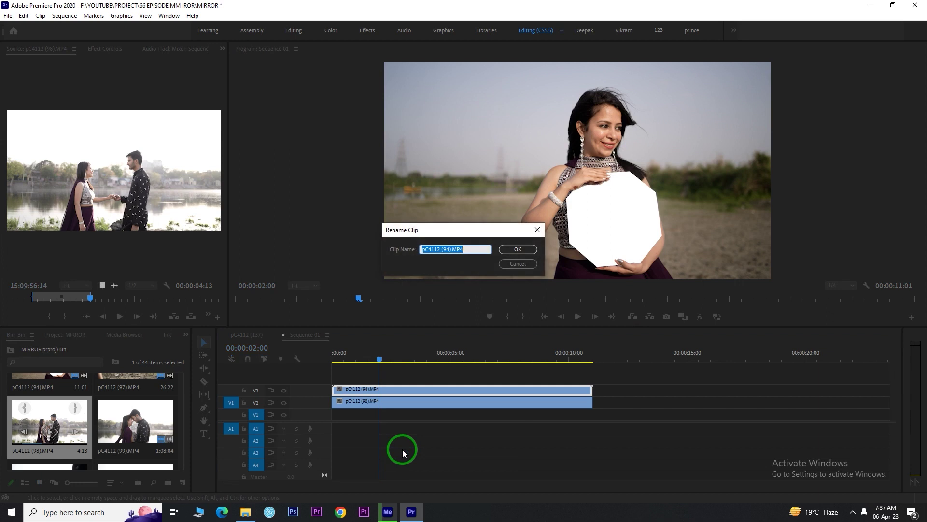
{"action": "type", "text": "MIRROR"}
{"action": "left_click", "coordinate": [519, 250]}
Rename the couple clip on V2 to CREATIVE
{"action": "left_click", "coordinate": [353, 402]}
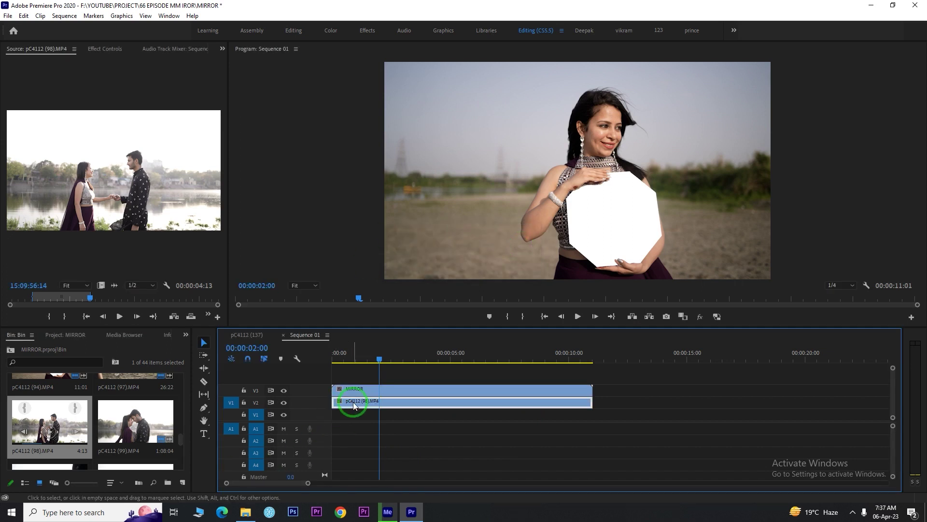
{"action": "right_click", "coordinate": [353, 403]}
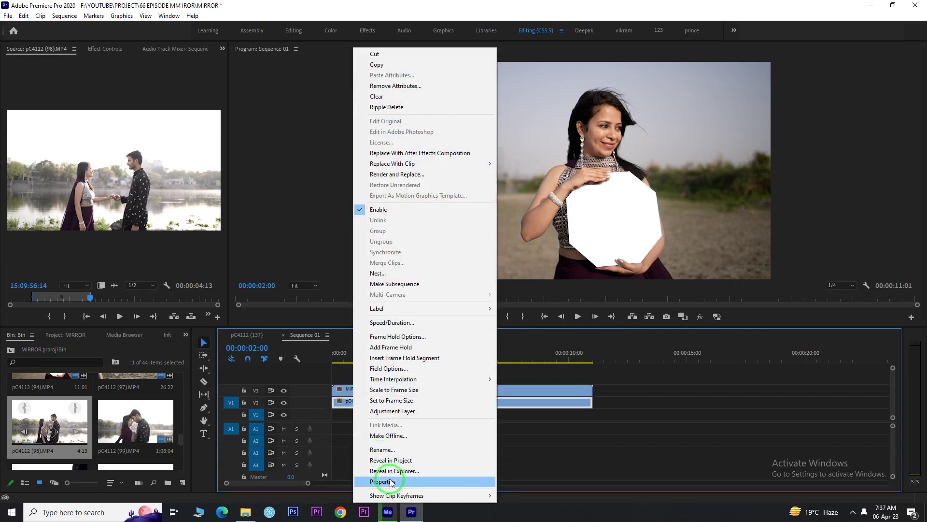
{"action": "left_click", "coordinate": [384, 450]}
{"action": "type", "text": "CREATIVE"}
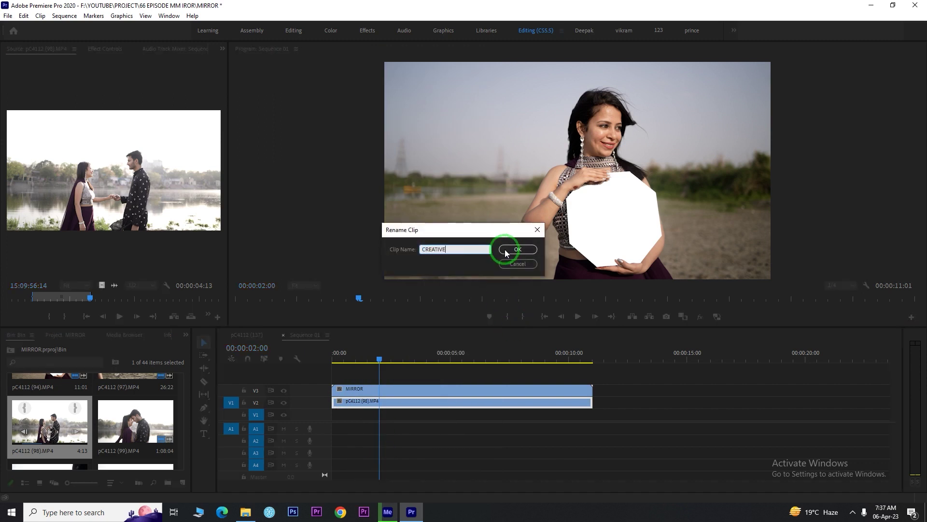
{"action": "left_click", "coordinate": [505, 250]}
{"action": "left_click", "coordinate": [346, 403]}
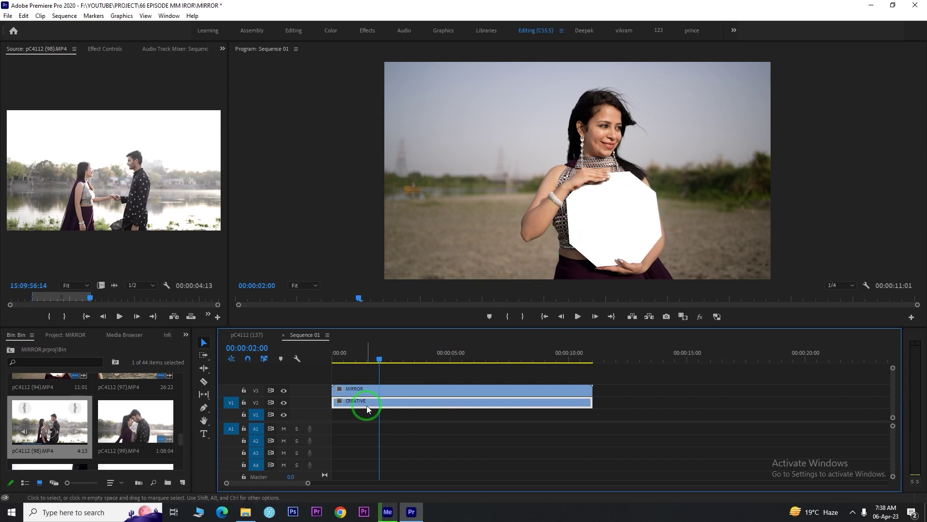
Search the Effects panel for 'ULTRA' and drag Ultra Key onto the MIRROR clip on V3
{"action": "left_click", "coordinate": [376, 393]}
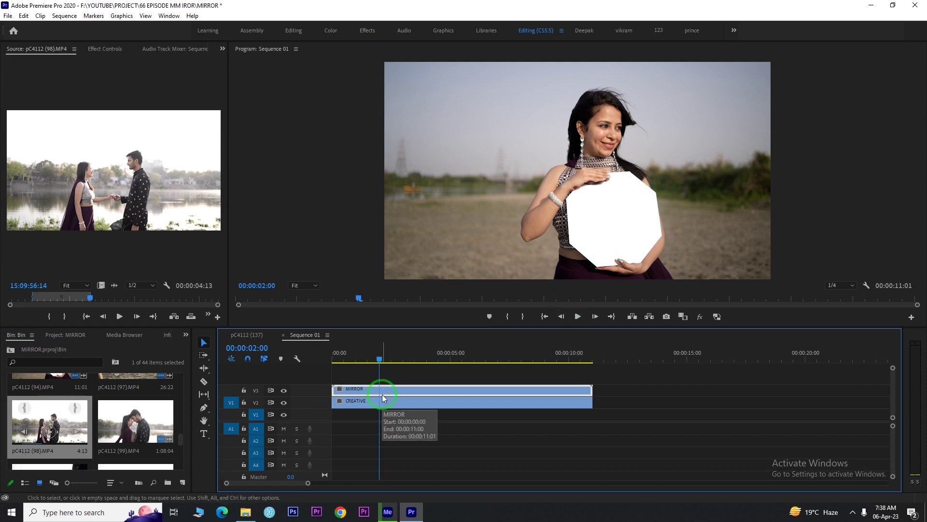
{"action": "left_click", "coordinate": [167, 335]}
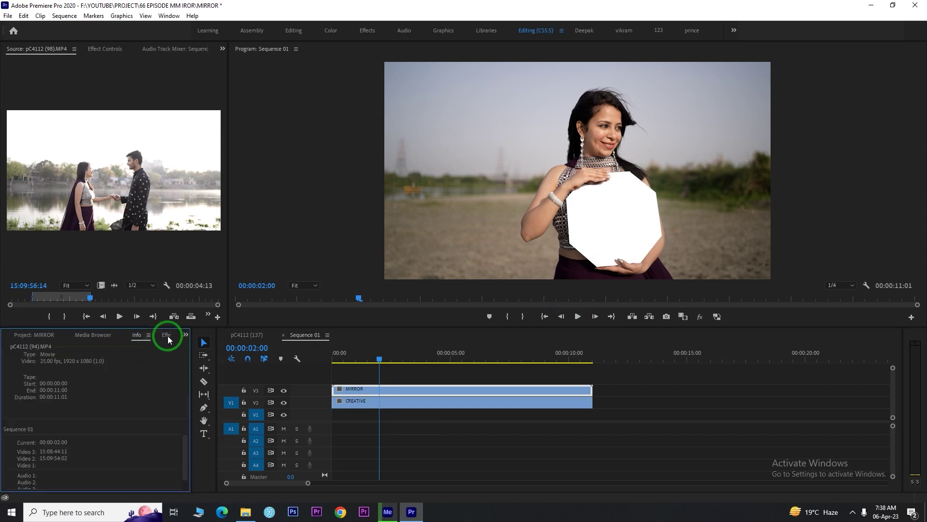
{"action": "left_click", "coordinate": [163, 335]}
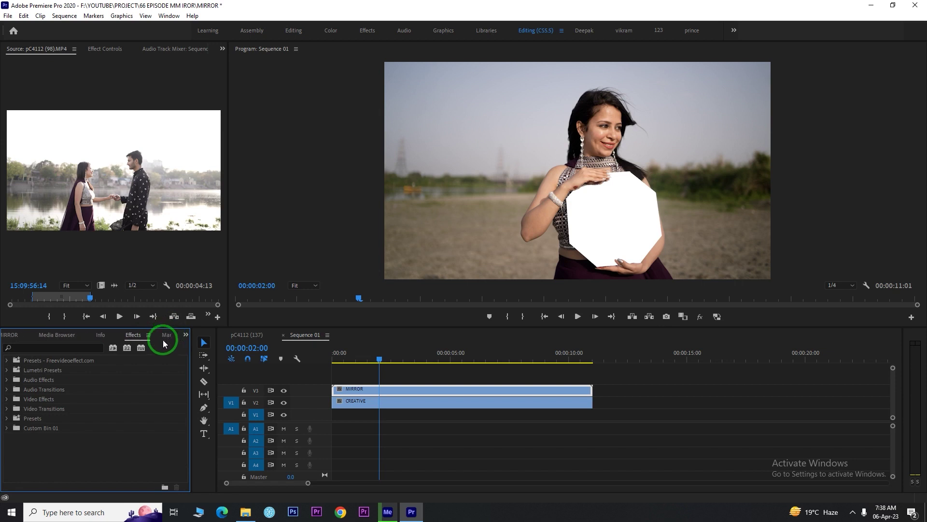
{"action": "left_click", "coordinate": [44, 348]}
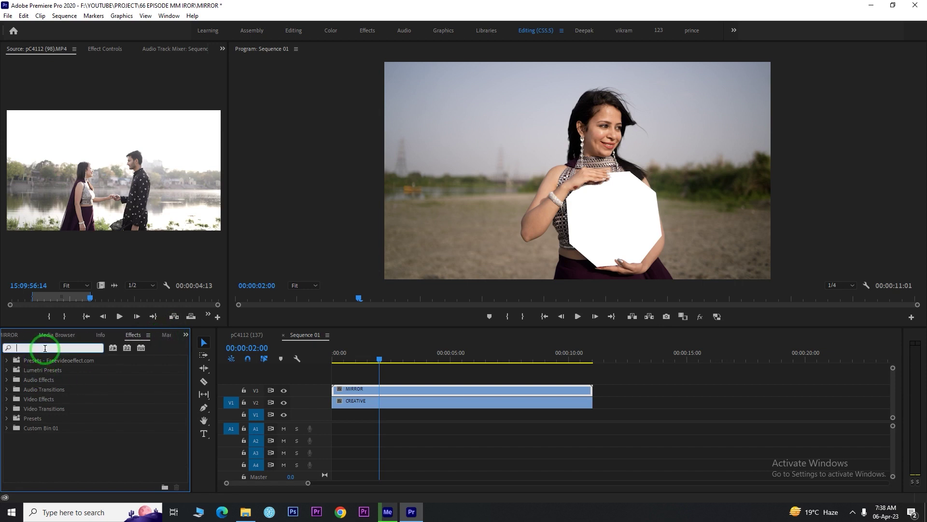
{"action": "type", "text": "ULTRA"}
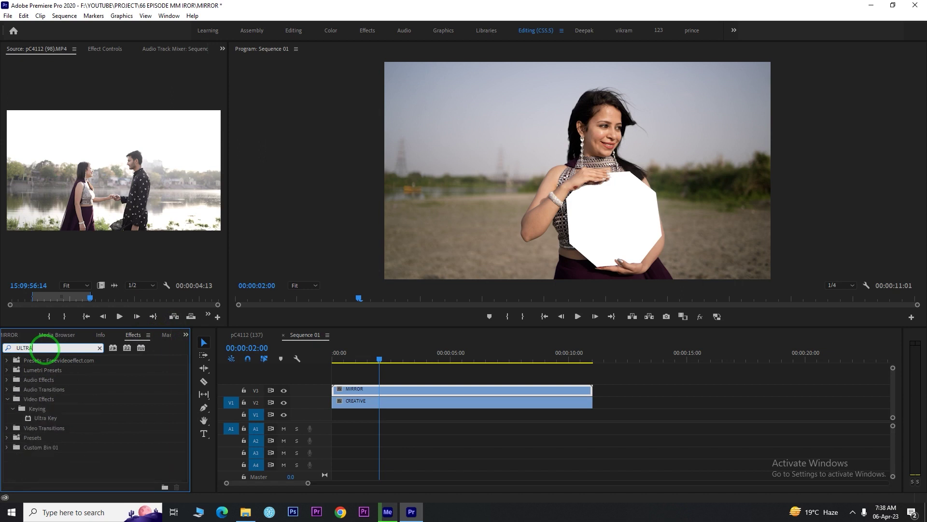
{"action": "left_click", "coordinate": [43, 418]}
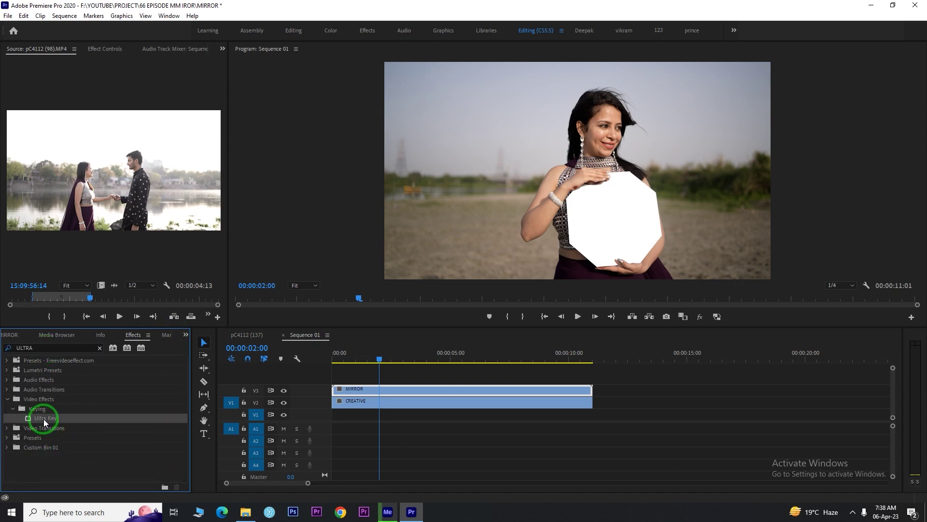
{"action": "left_click_drag", "start_coordinate": [43, 418], "coordinate": [359, 391]}
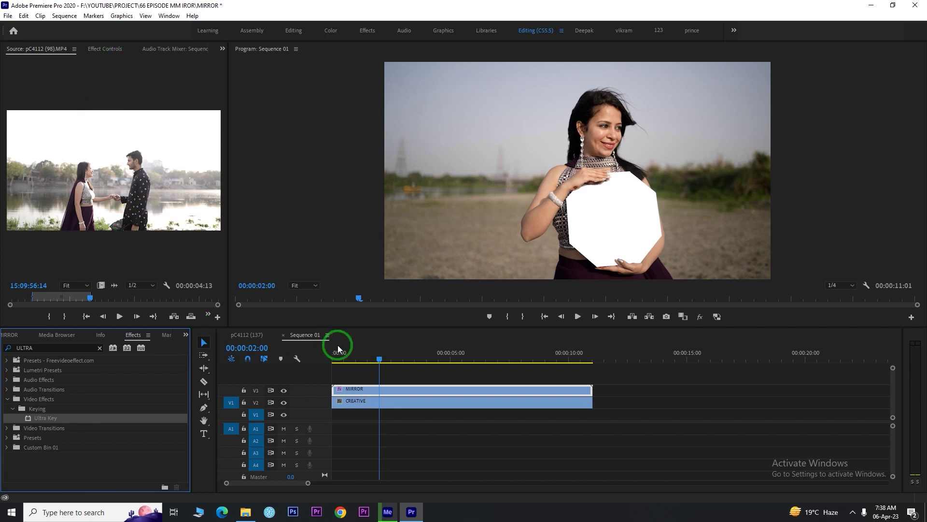
Show the MIRROR clip's settings in Effect Controls
{"action": "left_click", "coordinate": [360, 391]}
{"action": "left_click", "coordinate": [99, 51]}
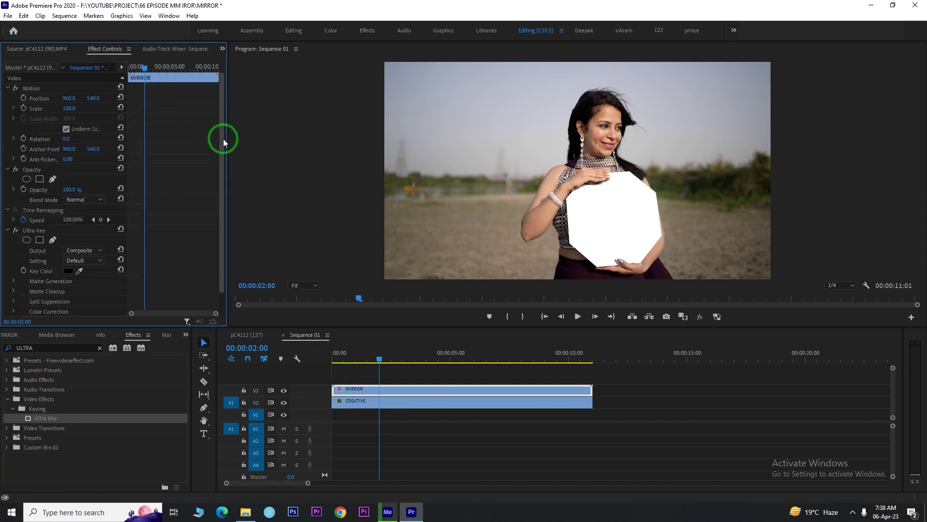
{"action": "scroll", "coordinate": [216, 210], "scroll_direction": "down", "scroll_amount": 1}
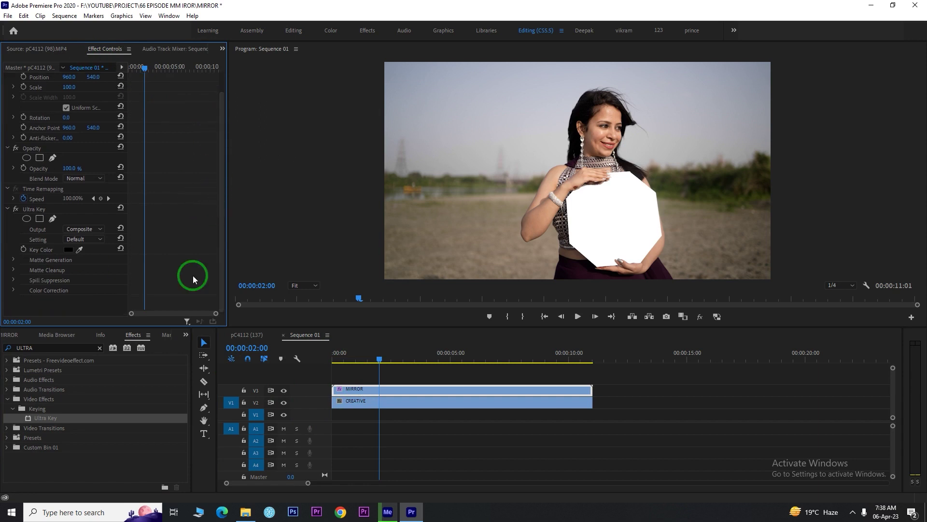
Expand the V1–V3 tracks so thumbnails show, and select the Ultra Key effect
{"action": "left_click_drag", "start_coordinate": [299, 422], "coordinate": [297, 449]}
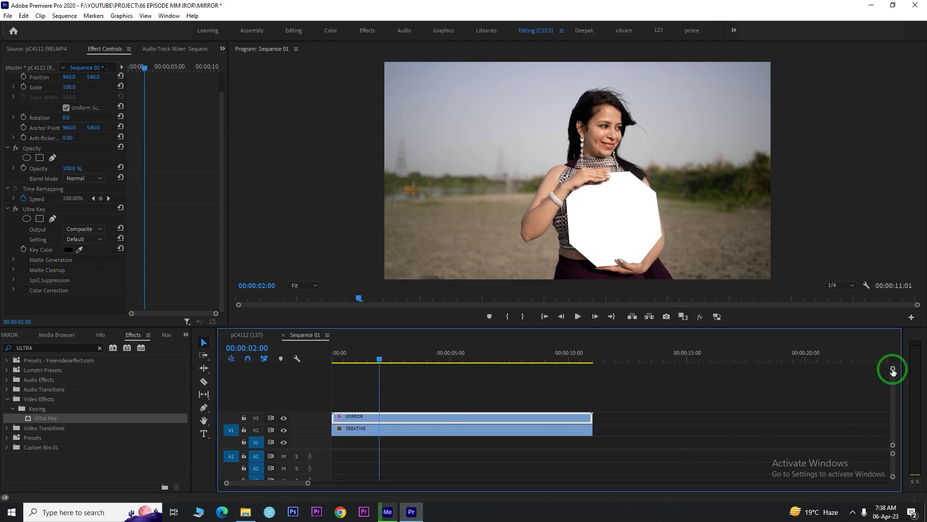
{"action": "left_click_drag", "start_coordinate": [893, 368], "coordinate": [891, 374]}
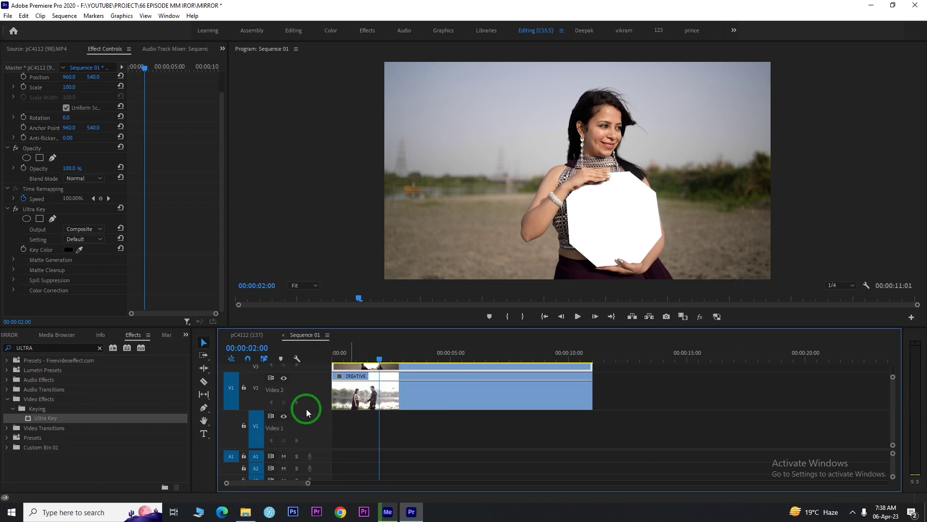
{"action": "left_click_drag", "start_coordinate": [304, 450], "coordinate": [302, 473]}
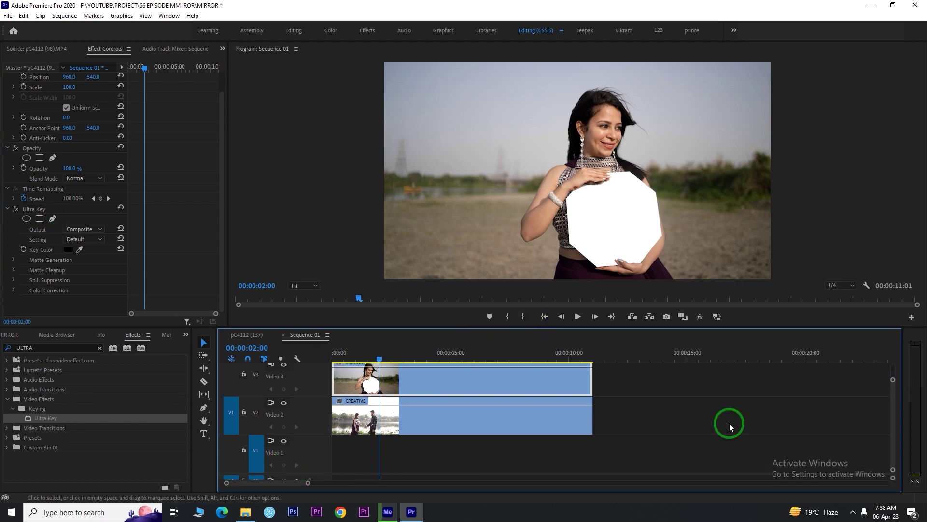
{"action": "scroll", "coordinate": [895, 403], "scroll_direction": "up", "scroll_amount": 2}
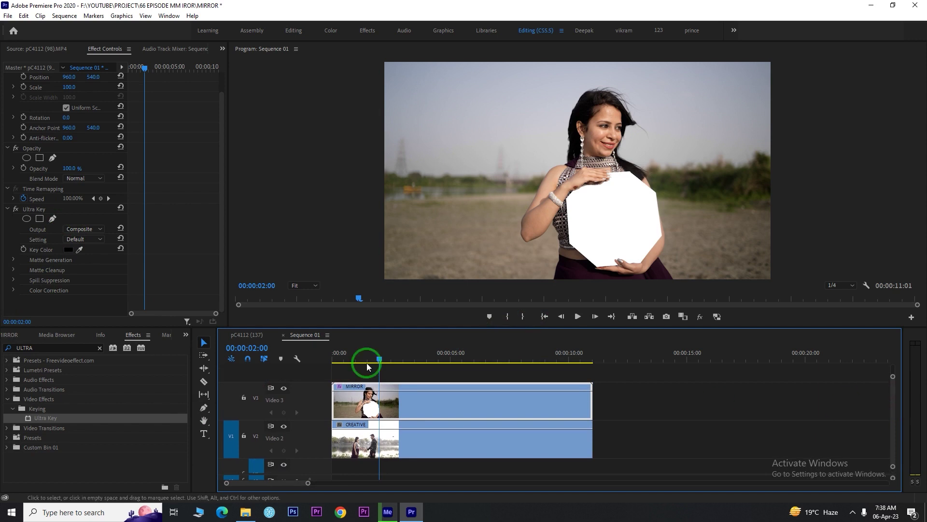
{"action": "left_click", "coordinate": [36, 211]}
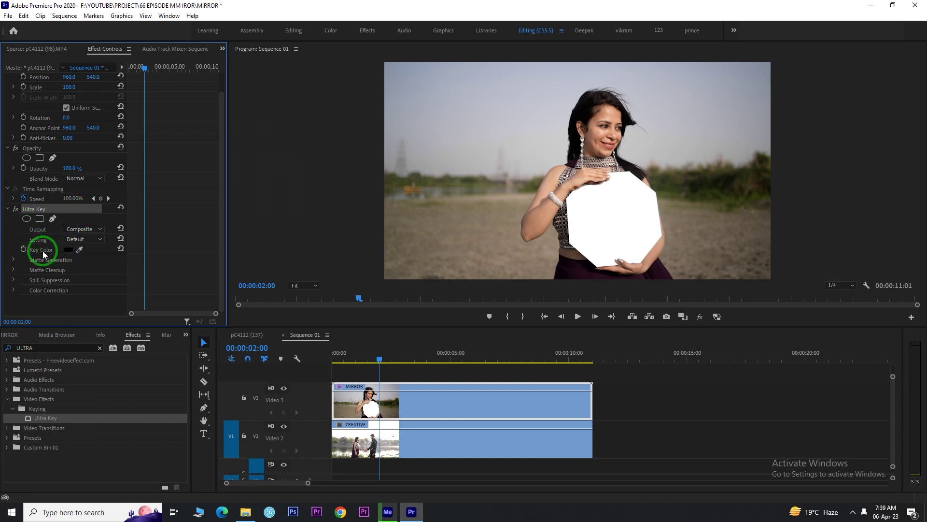
Sample the white octagon board as Ultra Key's key colour so the couple footage shows through
{"action": "left_click", "coordinate": [79, 250]}
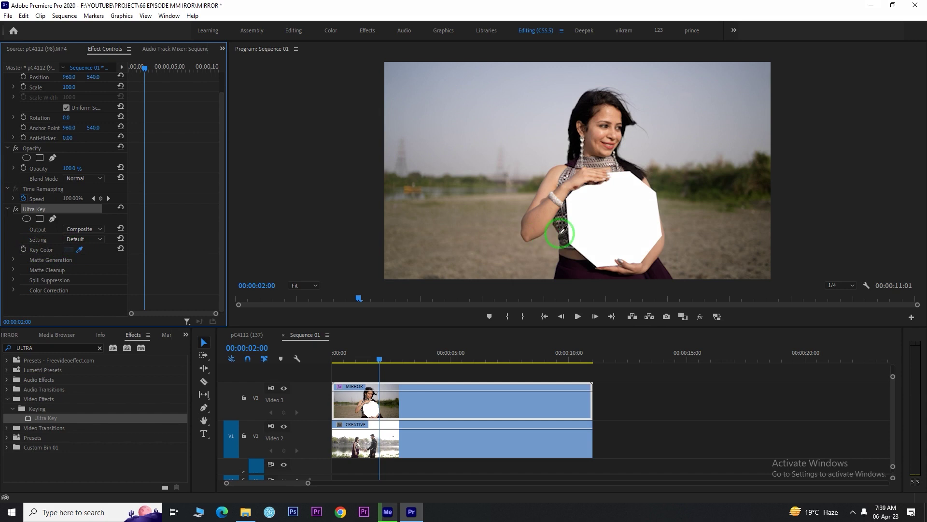
{"action": "left_click", "coordinate": [607, 221]}
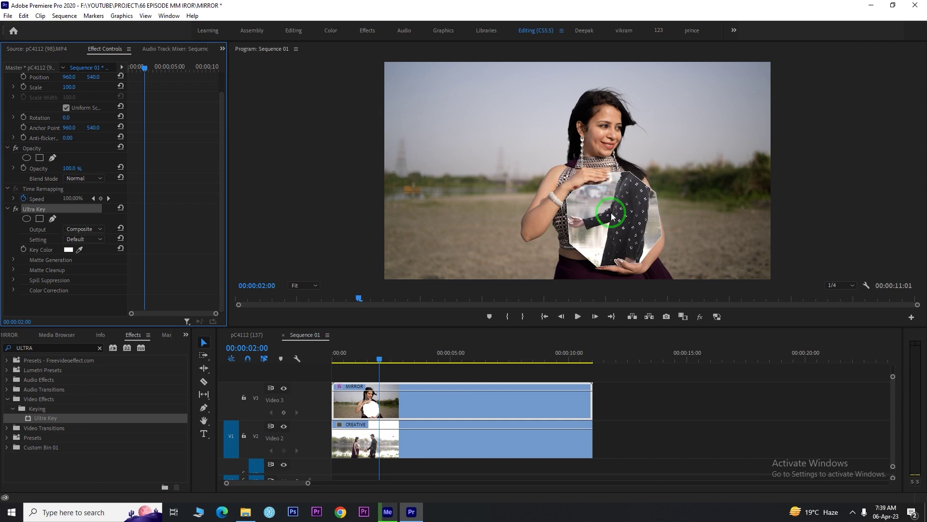
{"action": "left_click", "coordinate": [381, 433]}
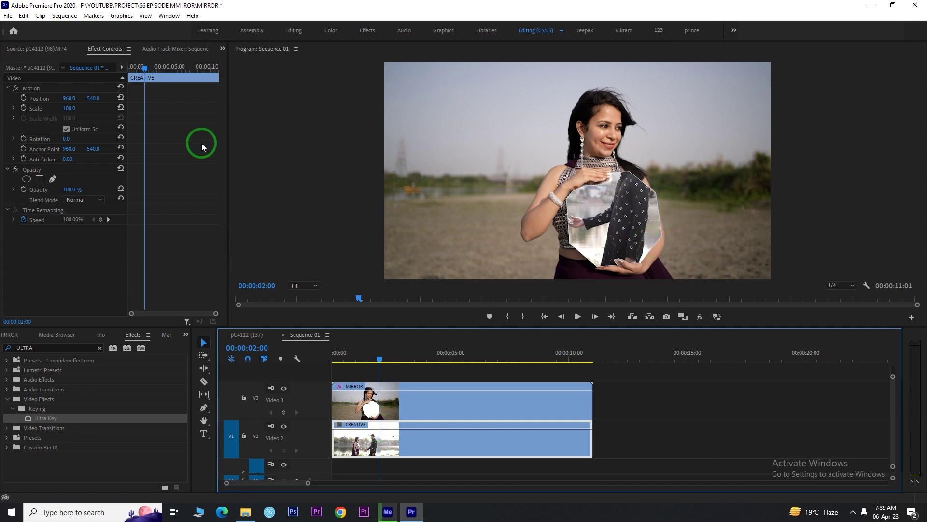
Set the CREATIVE clip's Scale to 38.0 and Position to 1156.0, 823.0
{"action": "left_click_drag", "start_coordinate": [72, 109], "coordinate": [41, 118]}
{"action": "left_click_drag", "start_coordinate": [93, 98], "coordinate": [235, 94]}
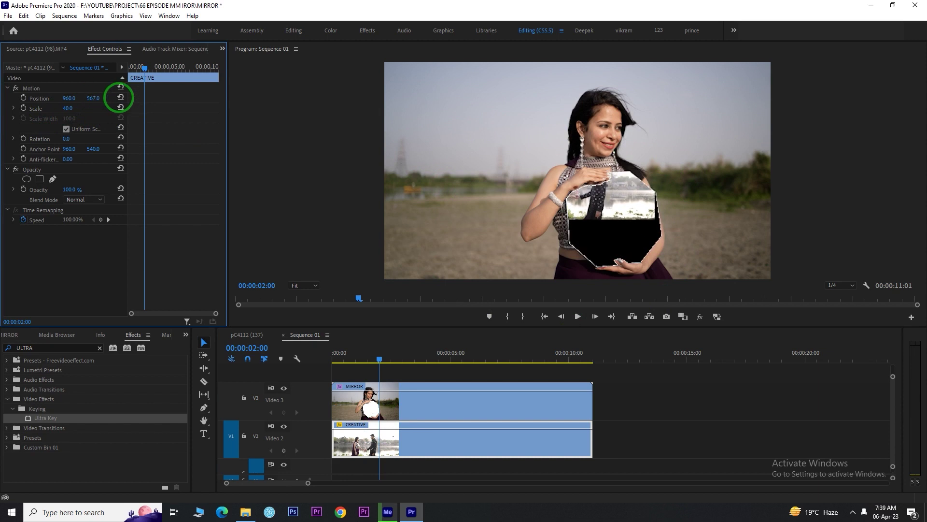
{"action": "left_click_drag", "start_coordinate": [67, 99], "coordinate": [161, 102]}
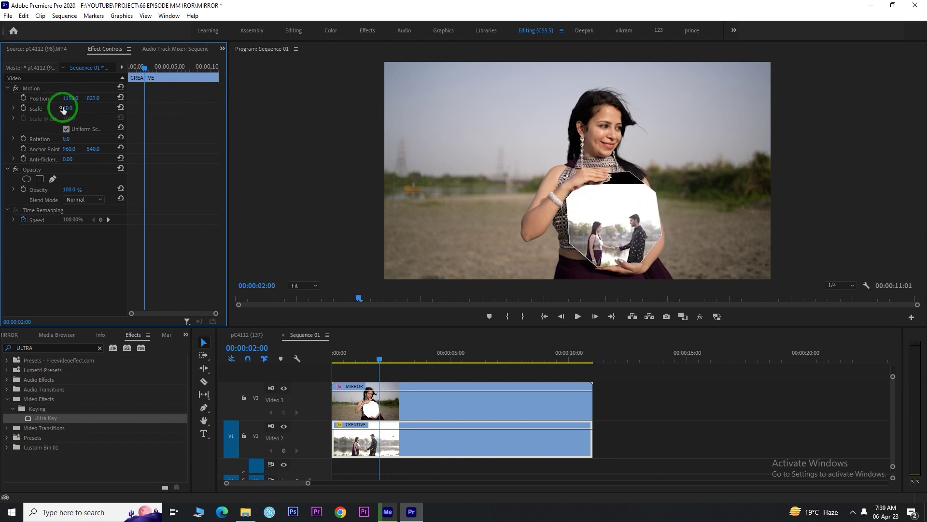
{"action": "mouse_move", "coordinate": [55, 108]}
{"action": "left_mouse_down"}
{"action": "mouse_move", "coordinate": [47, 107]}
{"action": "mouse_move", "coordinate": [83, 110]}
{"action": "left_mouse_up"}
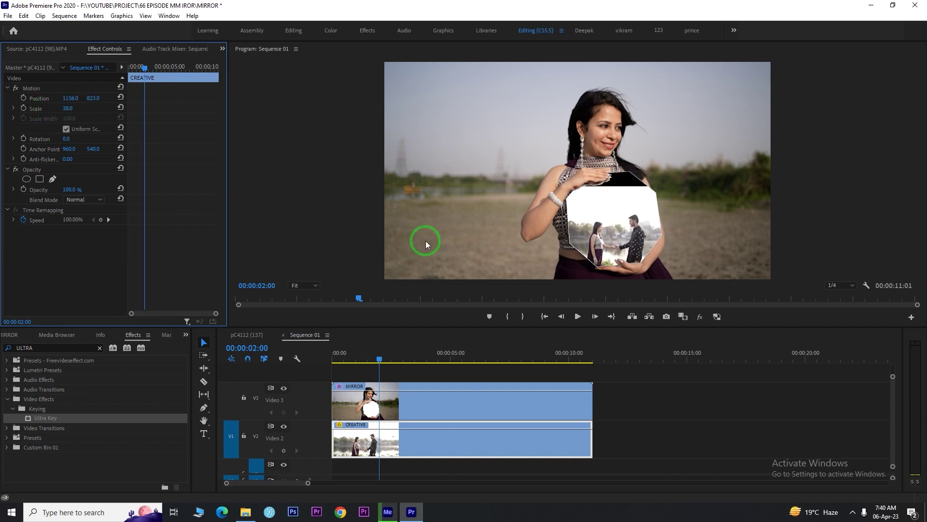
Maximize the Program Monitor to check the fit, then return to the full workspace
{"action": "key", "text": "grave"}
{"action": "left_click", "coordinate": [595, 247]}
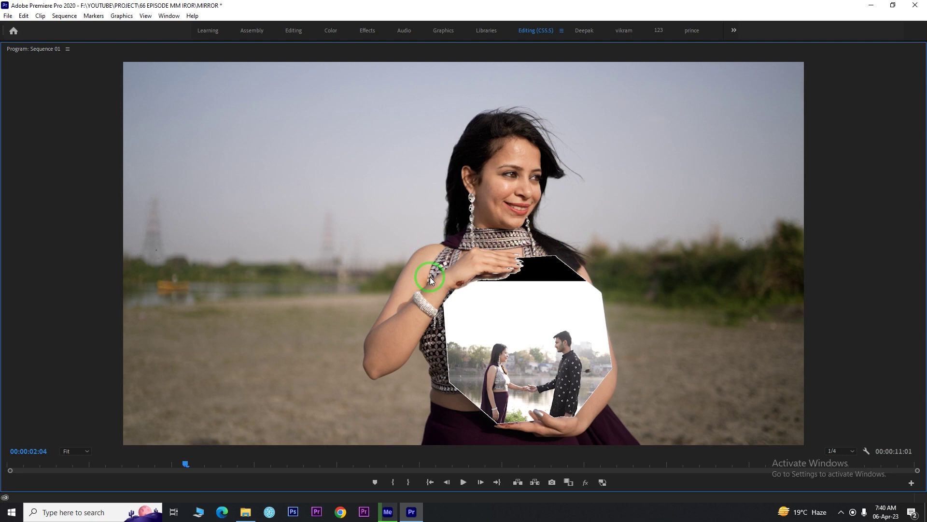
{"action": "key", "text": "grave"}
{"action": "key", "text": "grave"}
{"action": "key", "text": "grave"}
{"action": "left_click", "coordinate": [13, 337]}
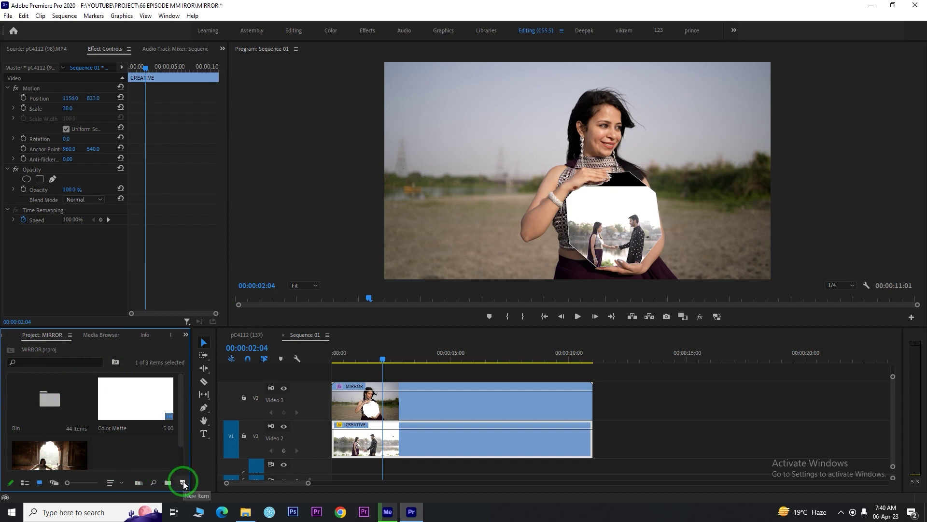
Start a new Color Matte from the bin's New Item menu, accepting its video settings
{"action": "left_click", "coordinate": [182, 482]}
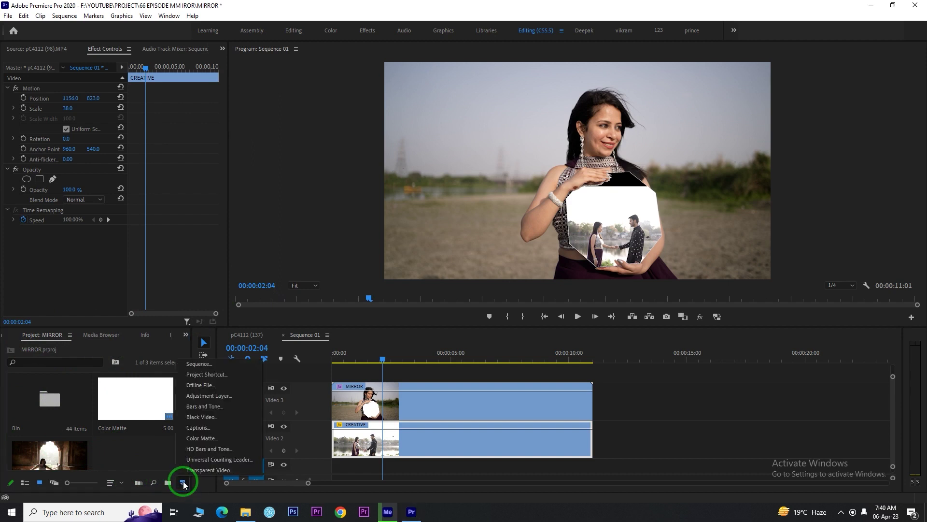
{"action": "left_click", "coordinate": [204, 440]}
{"action": "left_click", "coordinate": [107, 93]}
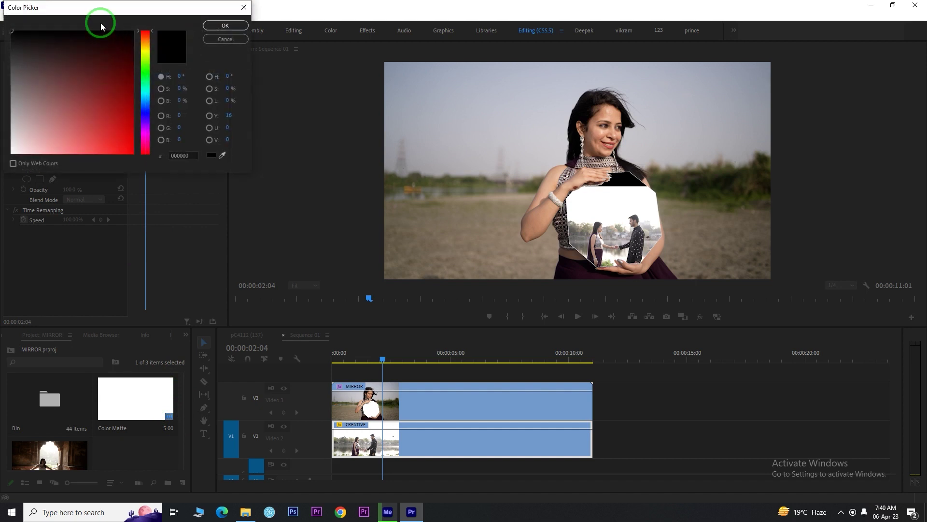
Set the matte colour to pure white FFFFFF and keep the name Color Matte
{"action": "left_click_drag", "start_coordinate": [92, 7], "coordinate": [284, 133]}
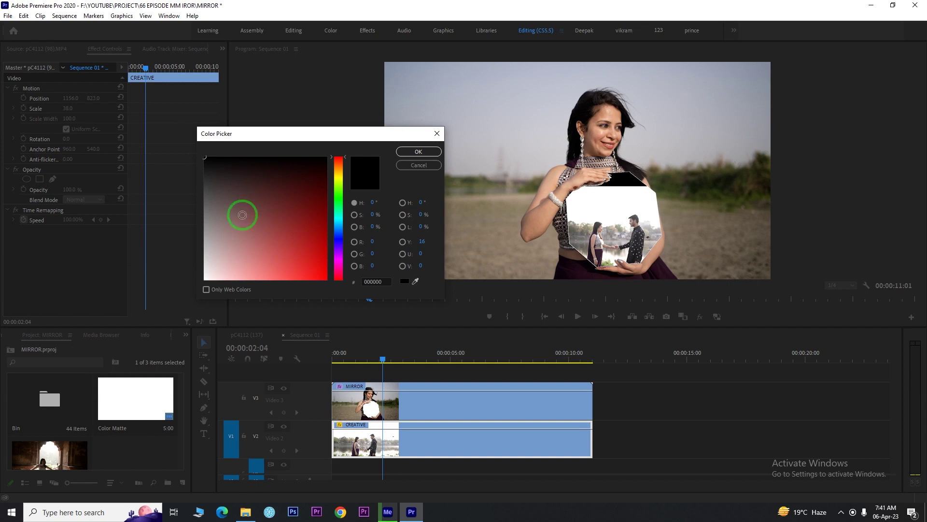
{"action": "left_click_drag", "start_coordinate": [242, 211], "coordinate": [163, 286]}
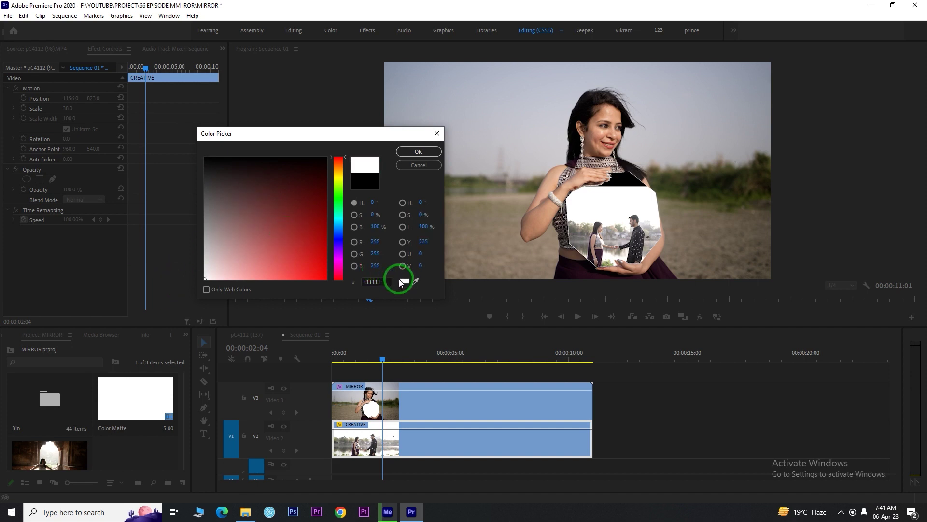
{"action": "left_click", "coordinate": [415, 281]}
{"action": "left_click", "coordinate": [637, 196]}
{"action": "left_click", "coordinate": [634, 200]}
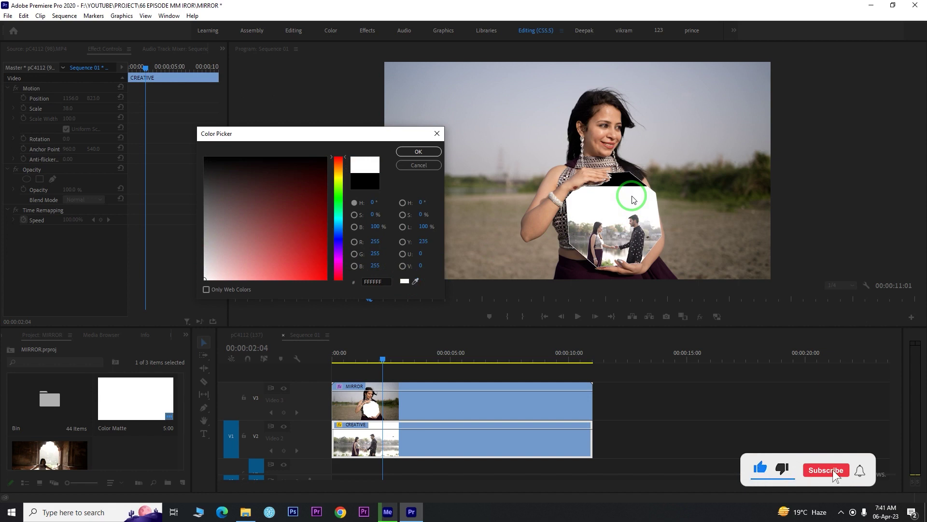
{"action": "left_click", "coordinate": [416, 152]}
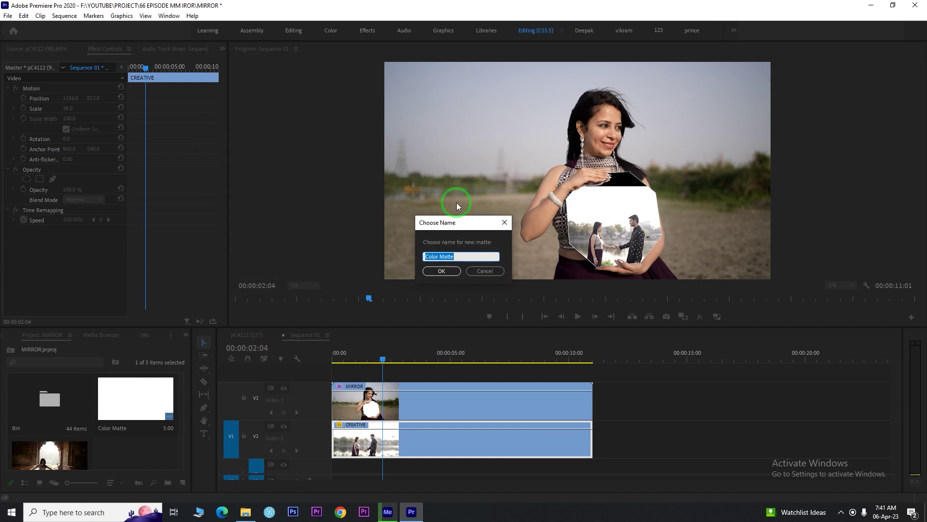
{"action": "left_click", "coordinate": [441, 270]}
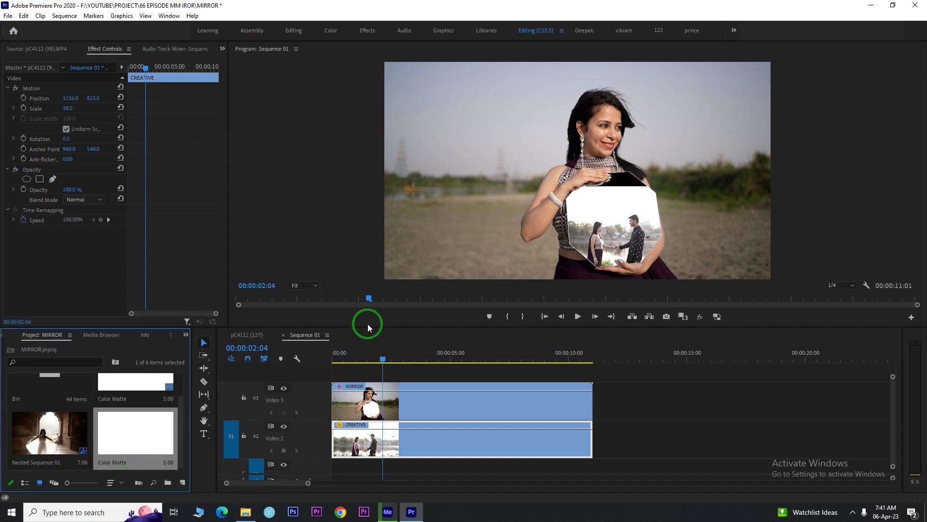
Put the white Color Matte on Video 1 beneath the mirror and couple clips, then view it full-size
{"action": "left_click_drag", "start_coordinate": [368, 328], "coordinate": [368, 311]}
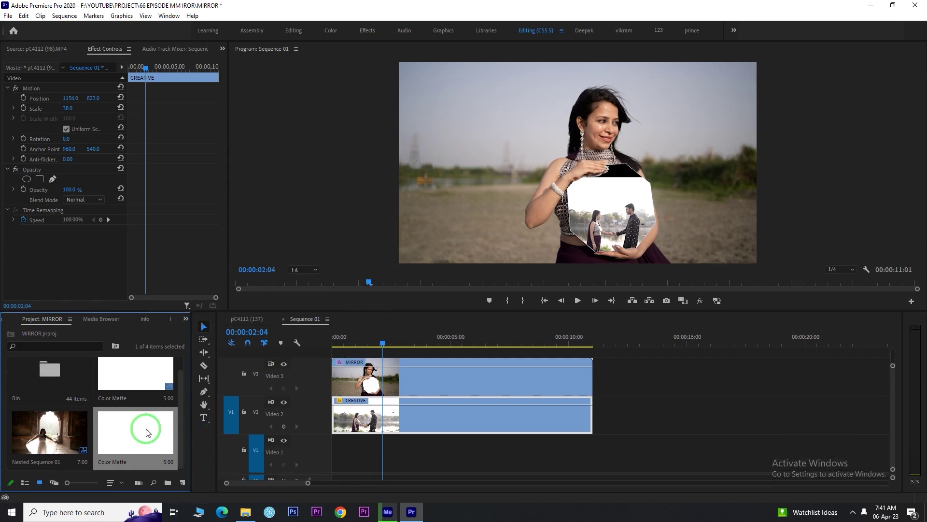
{"action": "left_click_drag", "start_coordinate": [147, 432], "coordinate": [337, 447]}
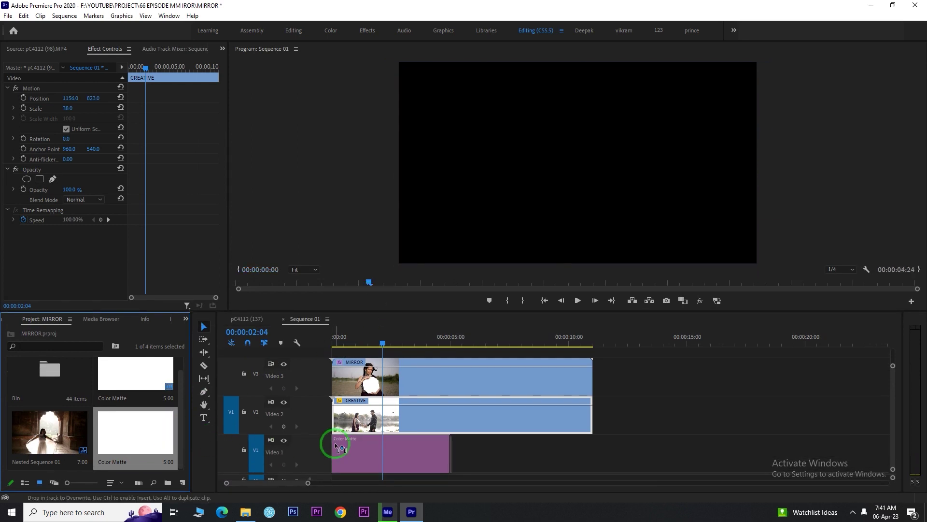
{"action": "key", "text": "grave"}
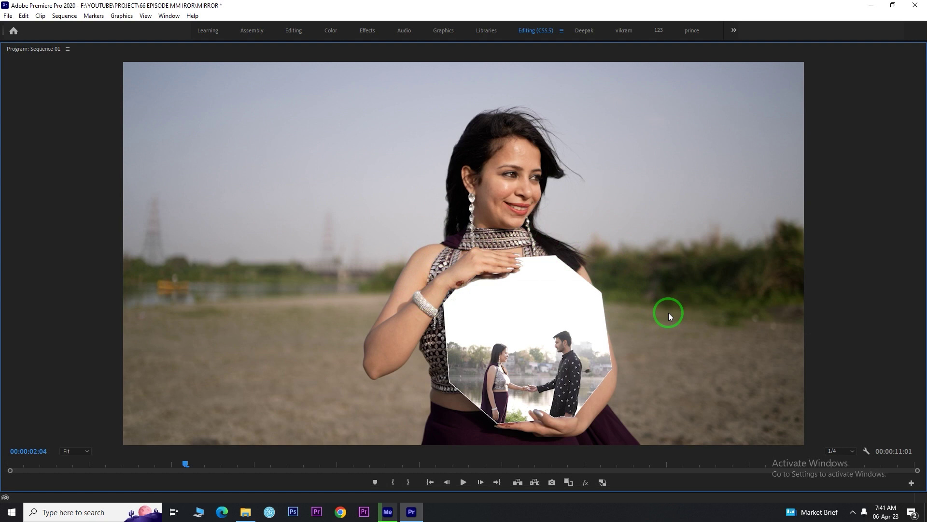
Back in the multi-panel layout, play the octagon composite once and stop it
{"action": "key", "text": "grave"}
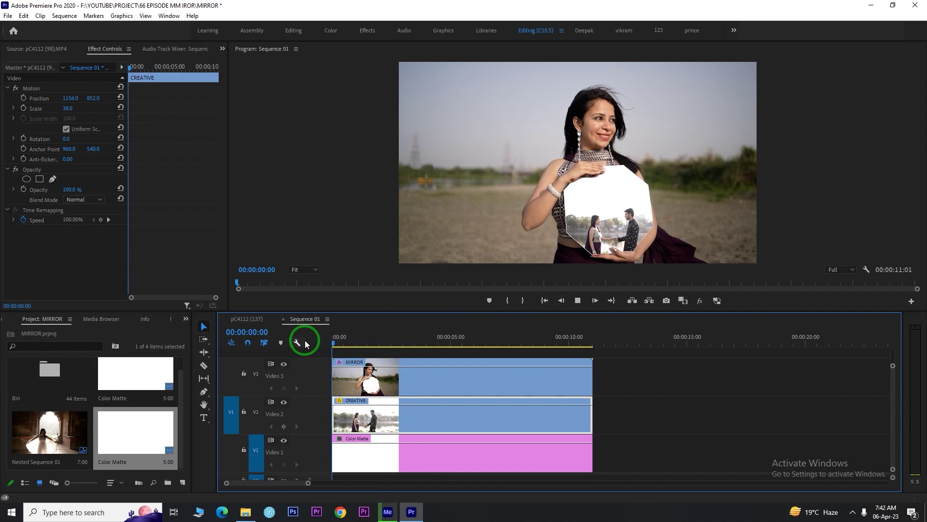
{"action": "key", "text": "space"}
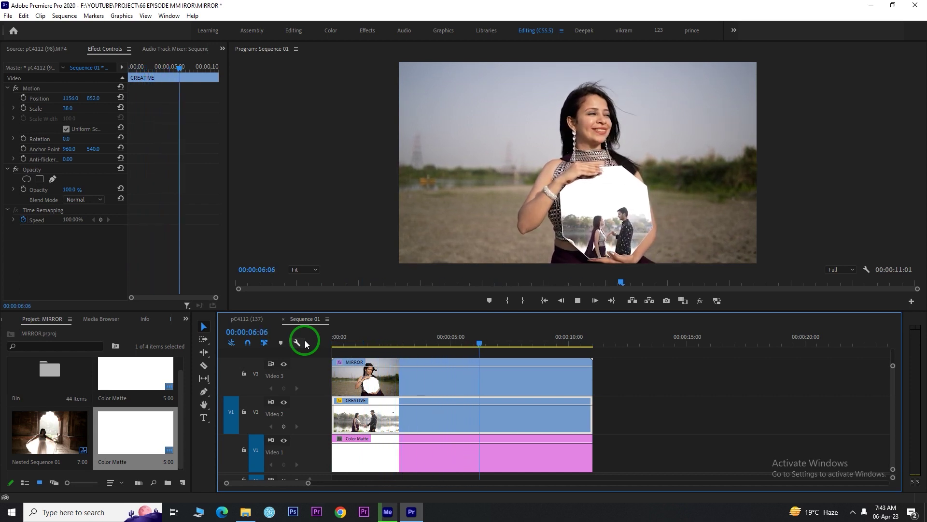
{"action": "key", "text": "space"}
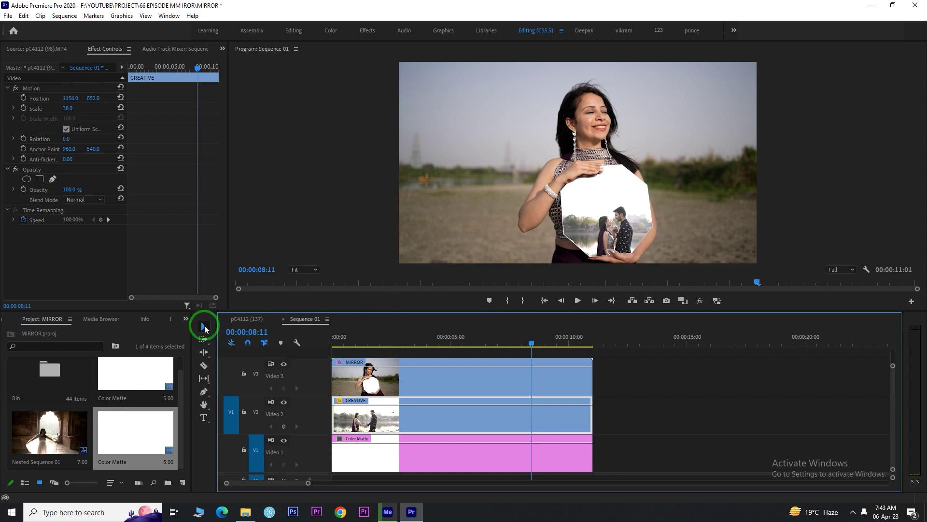
Switch to the pC4112 (137) sequence, zoom in, and scrub the clips between 00:00:14:10 and 00:00:15:16
{"action": "left_click", "coordinate": [245, 319]}
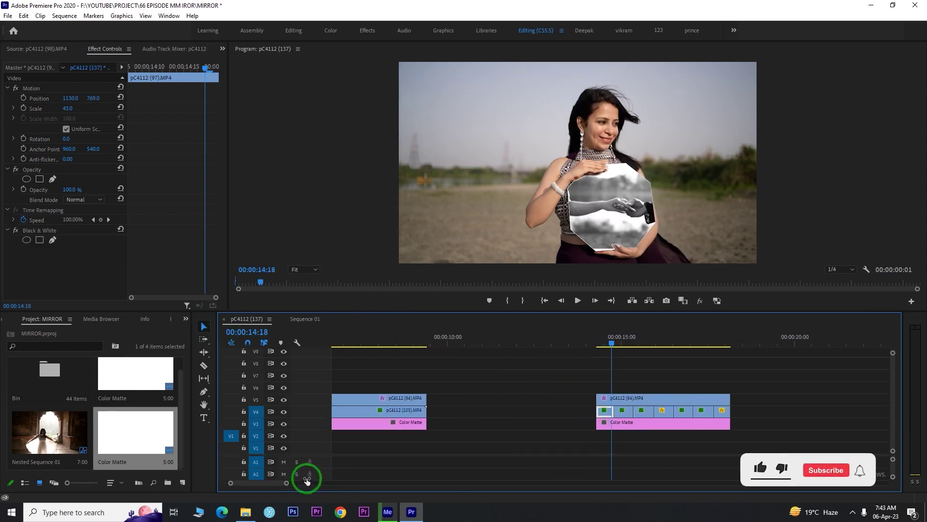
{"action": "key", "text": "="}
{"action": "left_click", "coordinate": [600, 339]}
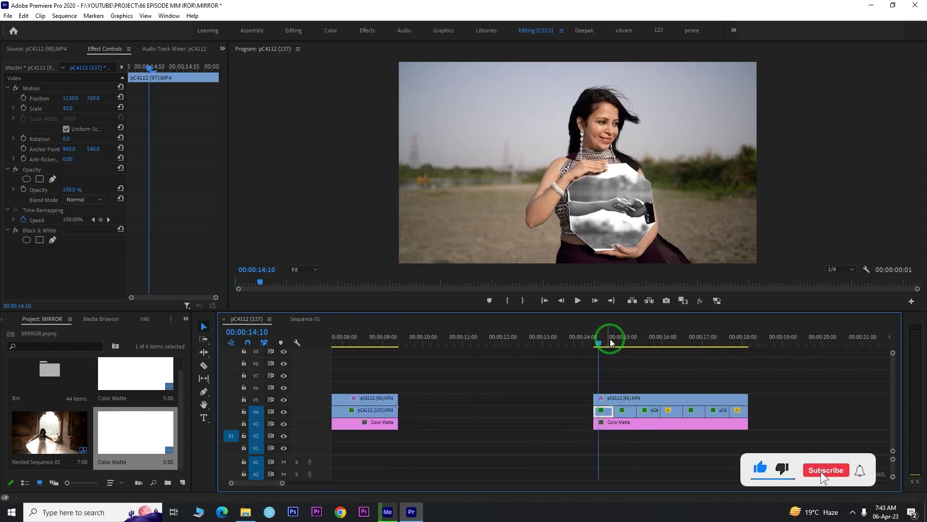
{"action": "left_click_drag", "start_coordinate": [610, 338], "coordinate": [648, 338]}
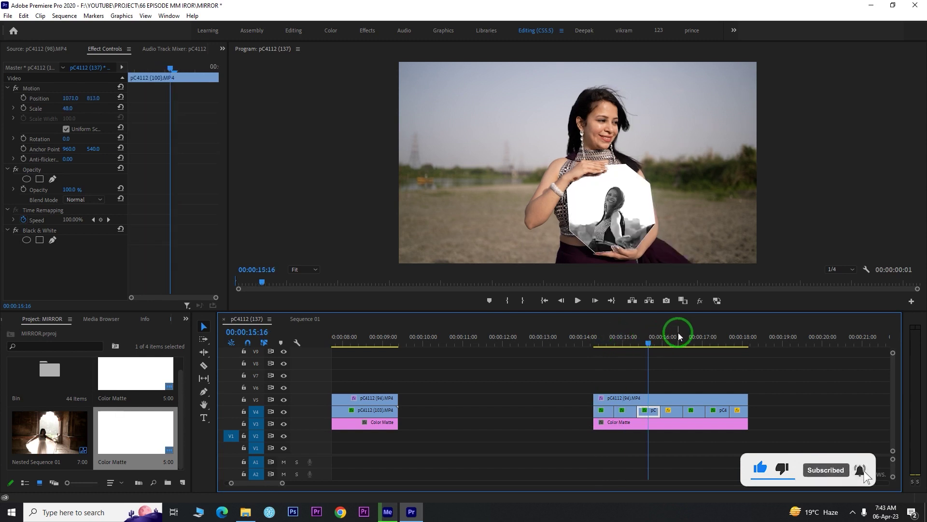
{"action": "left_click_drag", "start_coordinate": [679, 336], "coordinate": [740, 338]}
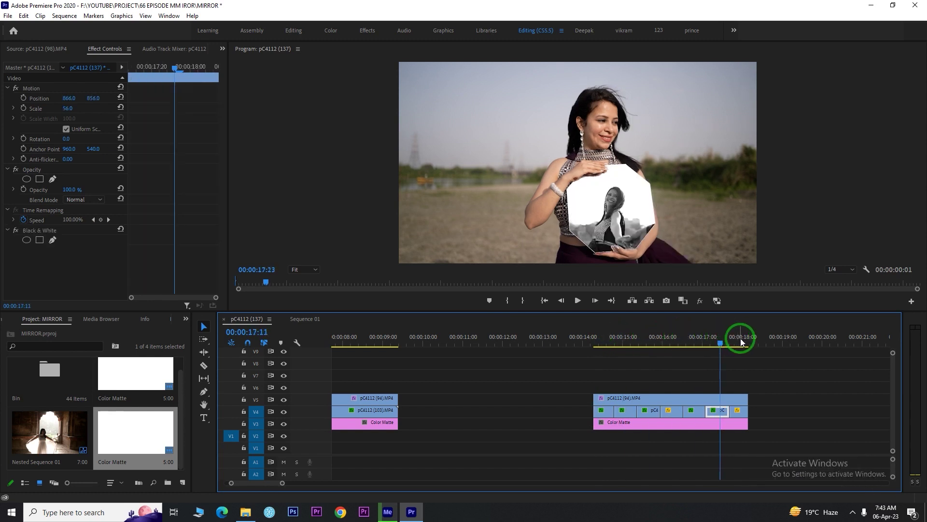
{"action": "left_click", "coordinate": [606, 337]}
Select the small clips stacked on V4 to check the group
{"action": "left_click", "coordinate": [629, 409]}
{"action": "left_click", "coordinate": [655, 411]}
{"action": "left_click", "coordinate": [740, 411]}
{"action": "left_click_drag", "start_coordinate": [778, 414], "coordinate": [602, 352]}
{"action": "left_click", "coordinate": [600, 344]}
{"action": "left_click", "coordinate": [598, 200]}
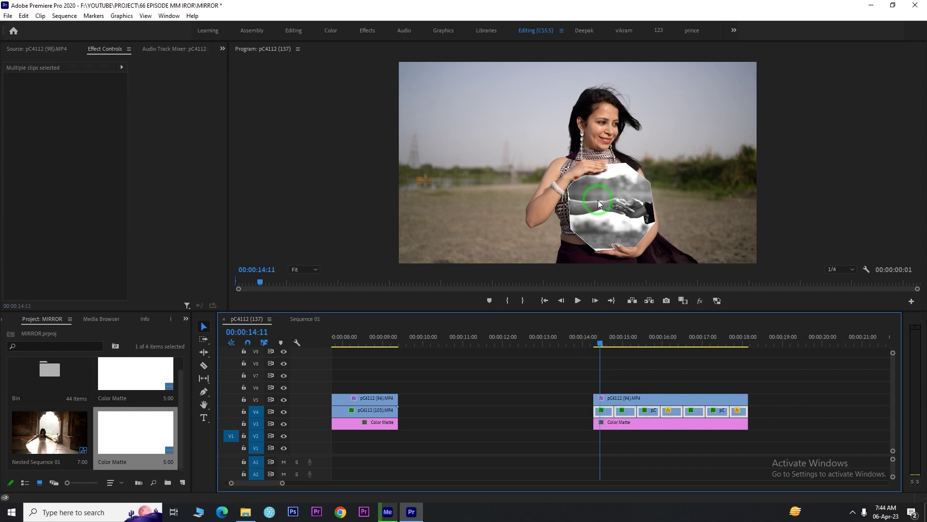
{"action": "left_click", "coordinate": [611, 414]}
Starting from clip pC4112 (97), scrub through the V4 clips around 00:00:14:13 to 00:00:15:17
{"action": "left_click", "coordinate": [603, 342]}
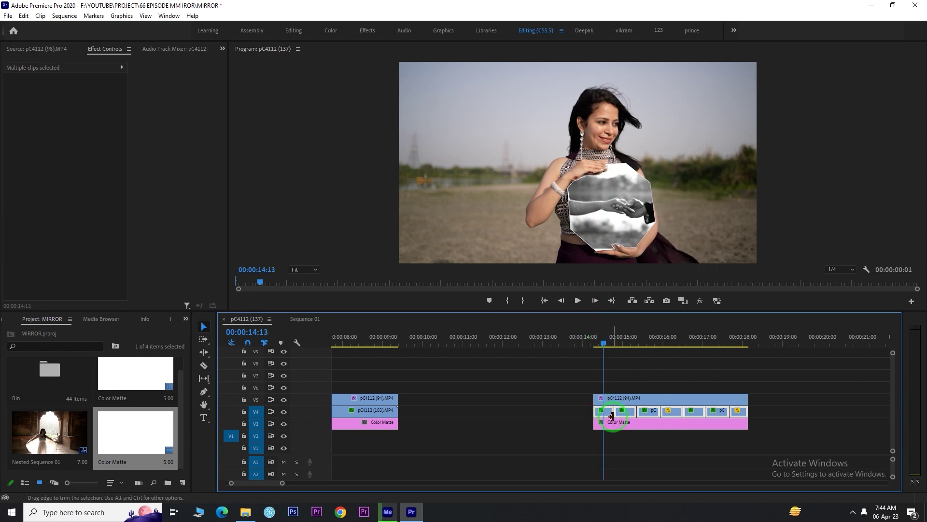
{"action": "left_click", "coordinate": [611, 416]}
{"action": "left_click", "coordinate": [610, 337]}
{"action": "left_click_drag", "start_coordinate": [610, 337], "coordinate": [685, 340]}
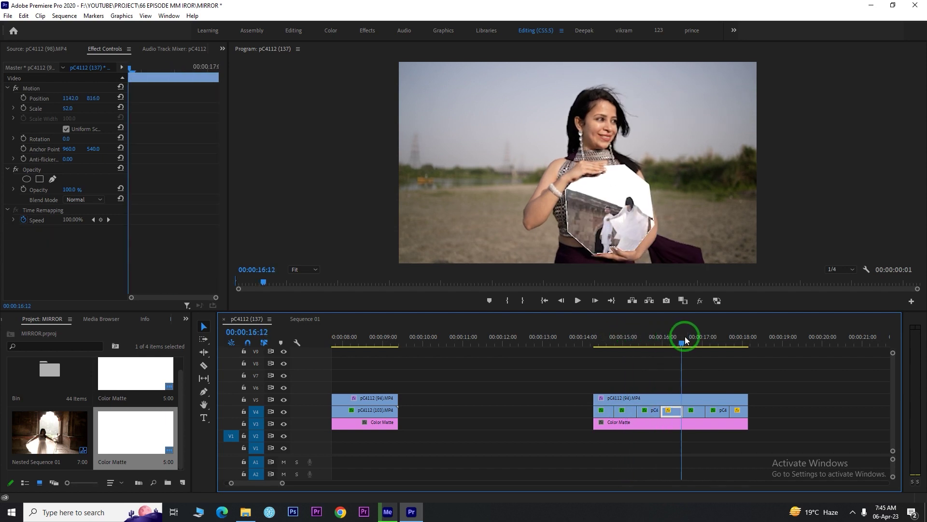
{"action": "mouse_move", "coordinate": [686, 340]}
{"action": "left_mouse_down"}
{"action": "mouse_move", "coordinate": [742, 343]}
{"action": "mouse_move", "coordinate": [638, 346]}
{"action": "left_mouse_up"}
{"action": "left_click_drag", "start_coordinate": [611, 346], "coordinate": [652, 351]}
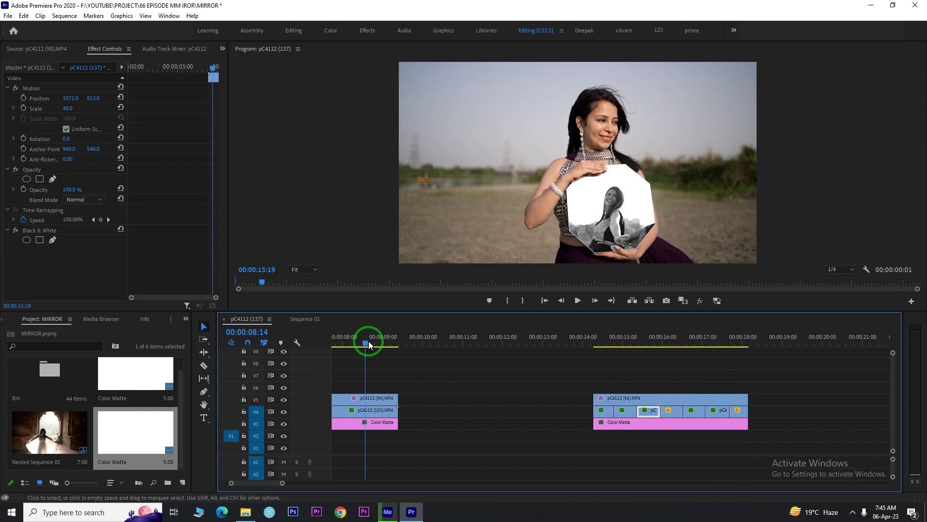
{"action": "left_click", "coordinate": [717, 243]}
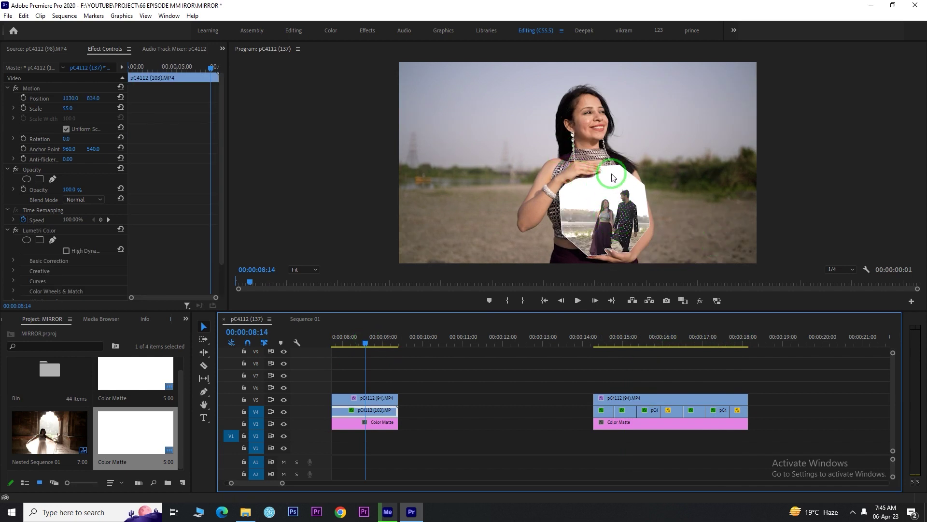
{"action": "left_click_drag", "start_coordinate": [637, 334], "coordinate": [642, 338]}
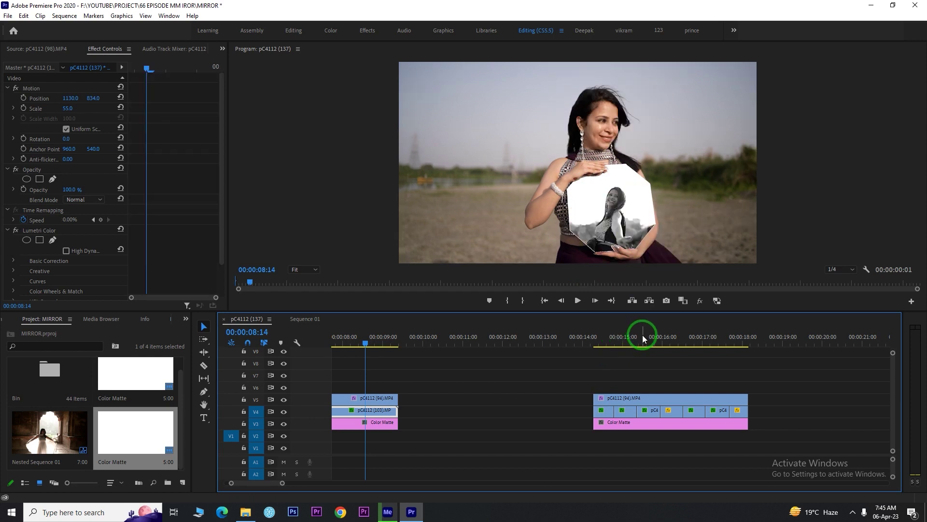